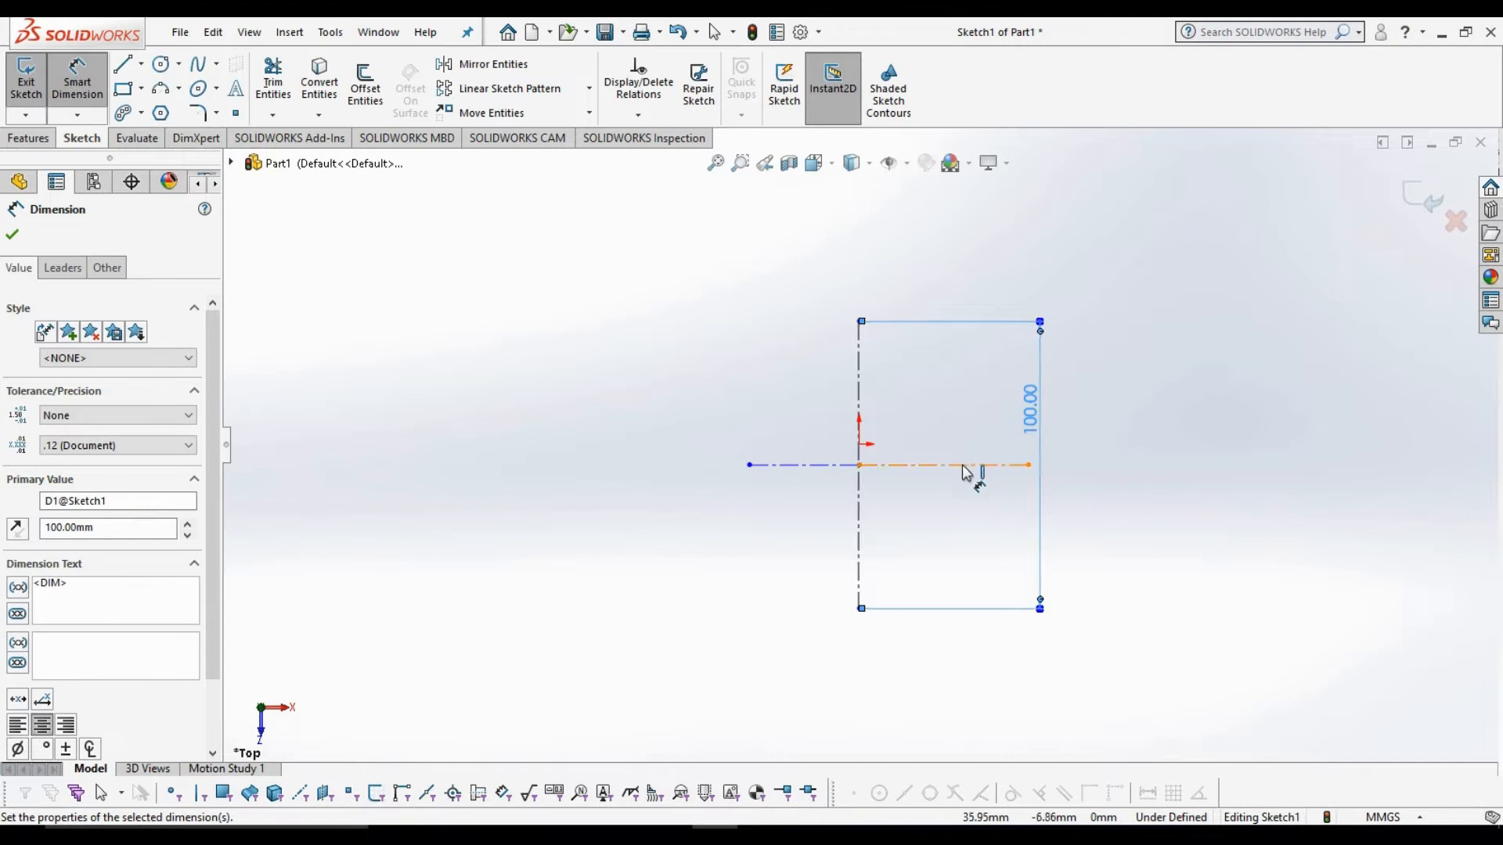
- Dimension the two halves of the horizontal centerline on either side of the vertical centerline to 50 mm each
left_click(975, 535)
type("50")
key("Return")
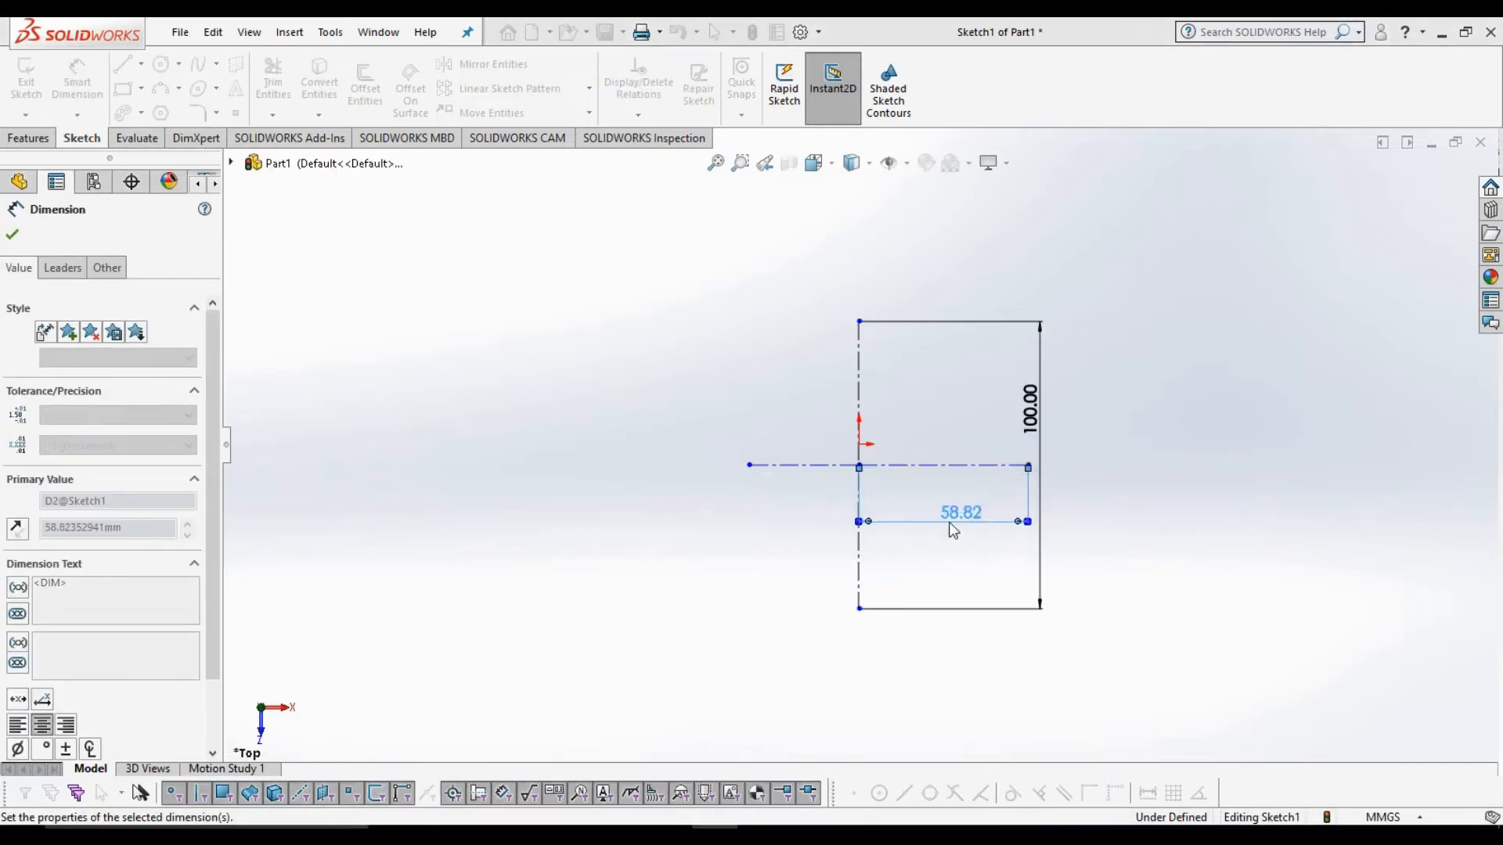
left_click(806, 464)
left_click(805, 525)
type("50")
key("Return")
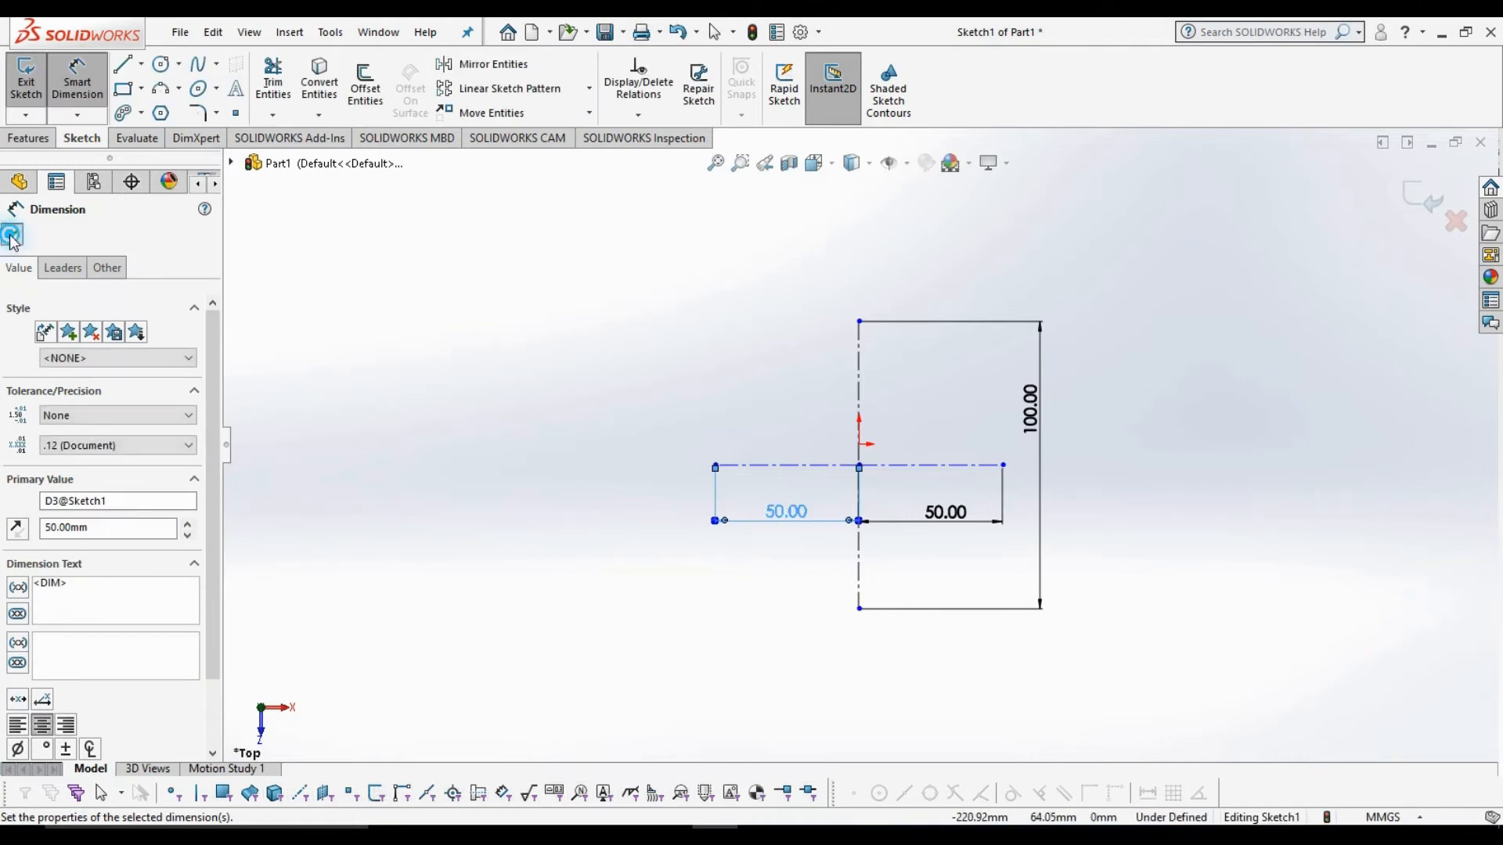
left_click(11, 236)
- Draw two connected three-point arcs from the vertical centerline's upper end to about (12.2, 10.4) mm and on to a petal tip at about (39.4, 33.6) mm
left_click(161, 88)
scroll(991, 420, "down", 2)
left_click(789, 288)
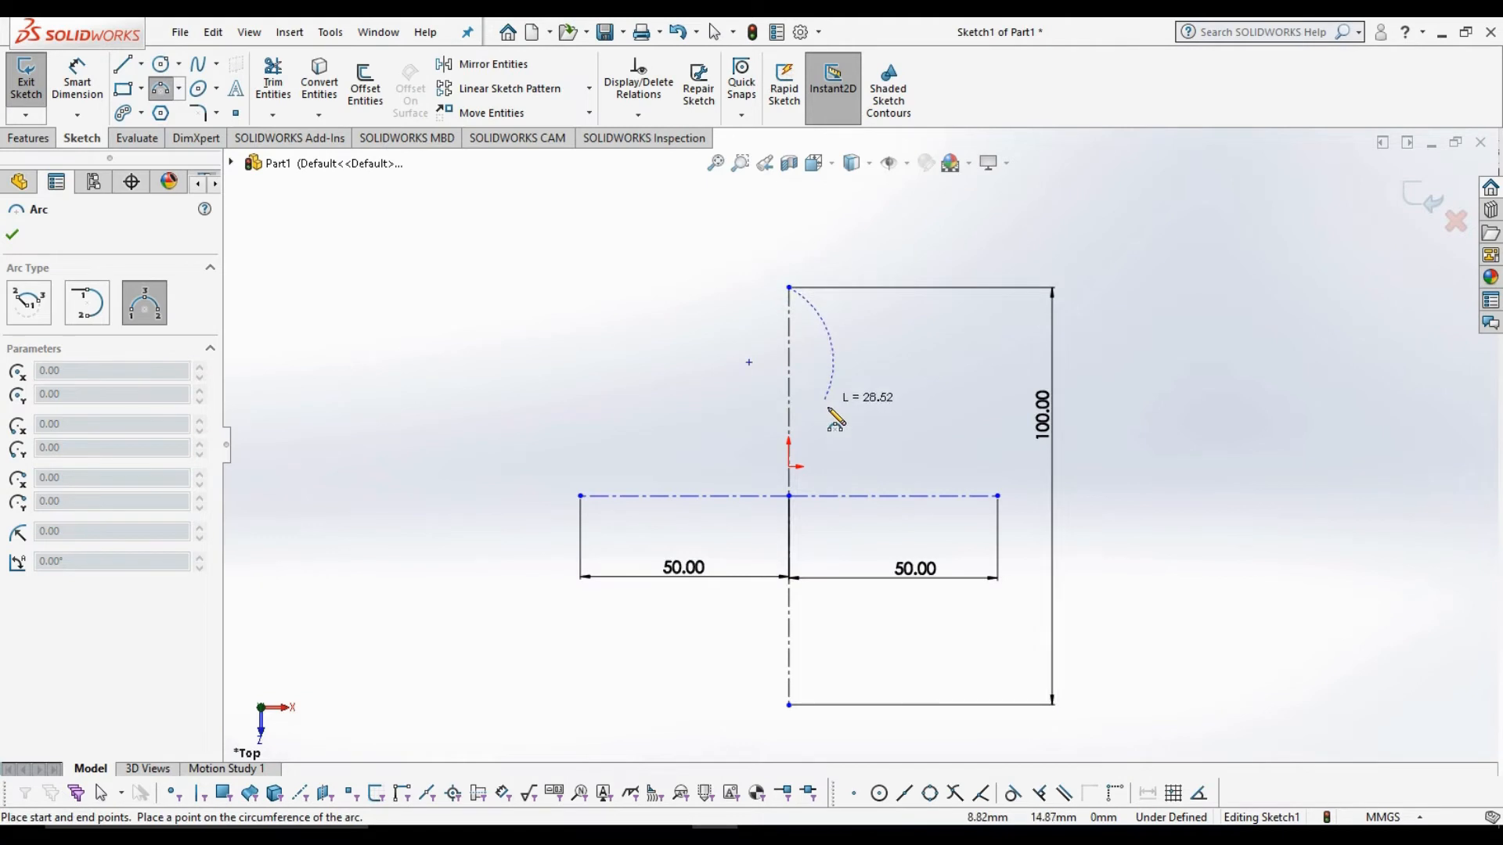
left_click(839, 423)
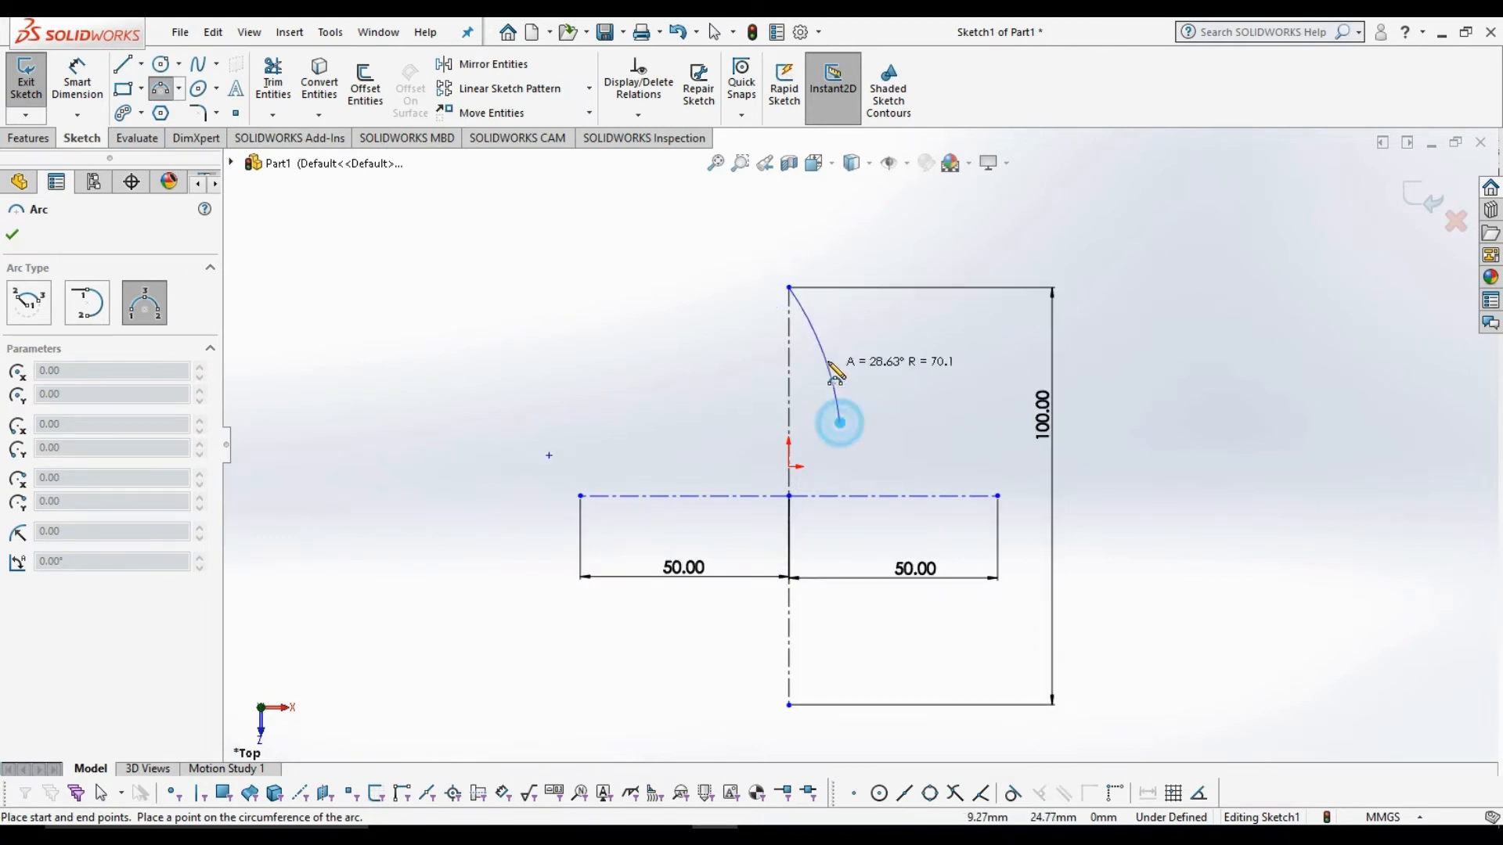
left_click(830, 360)
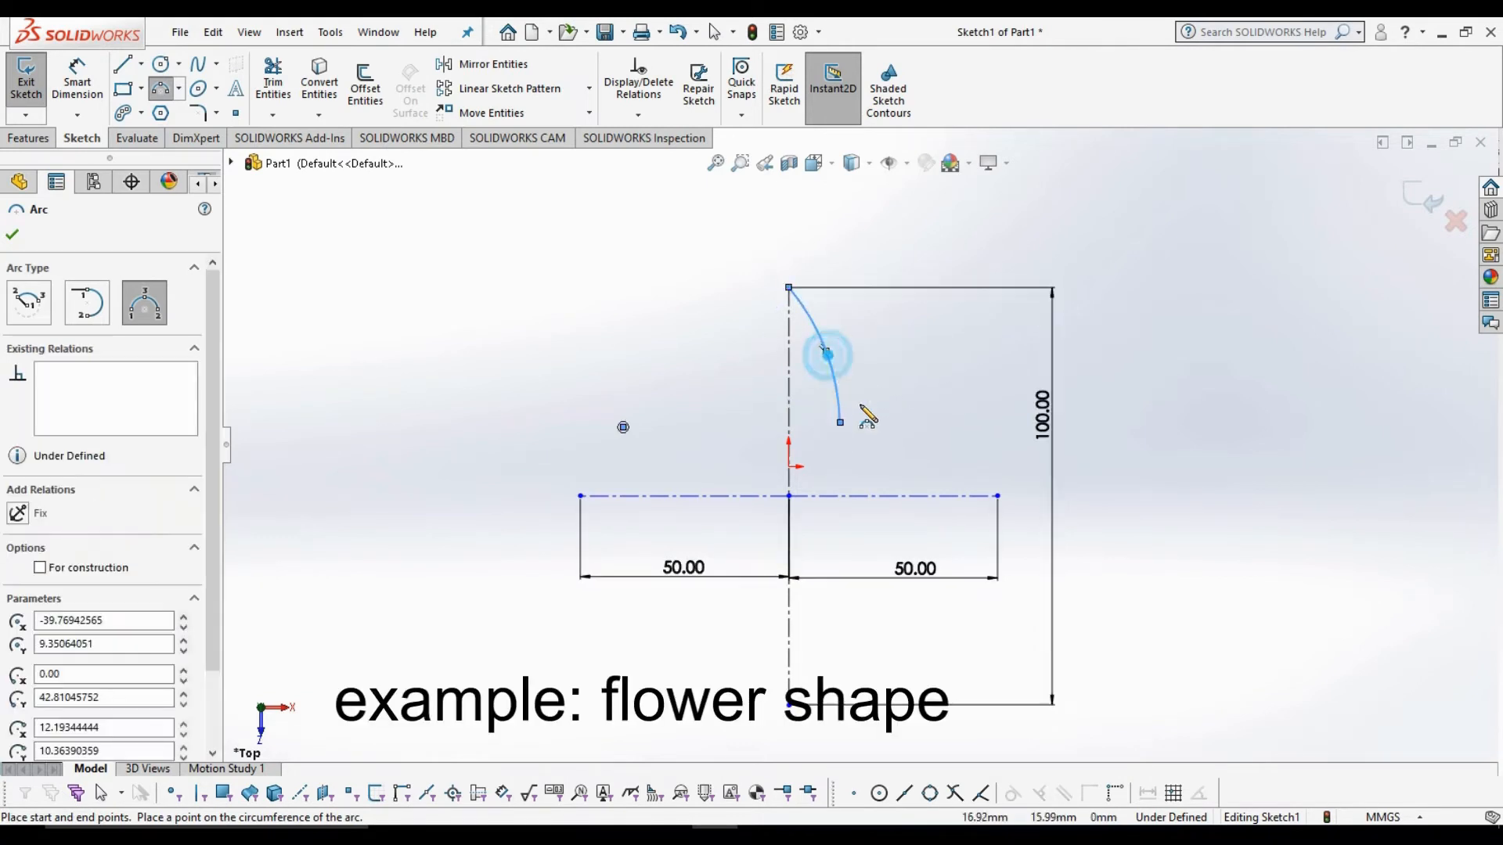
left_click(840, 423)
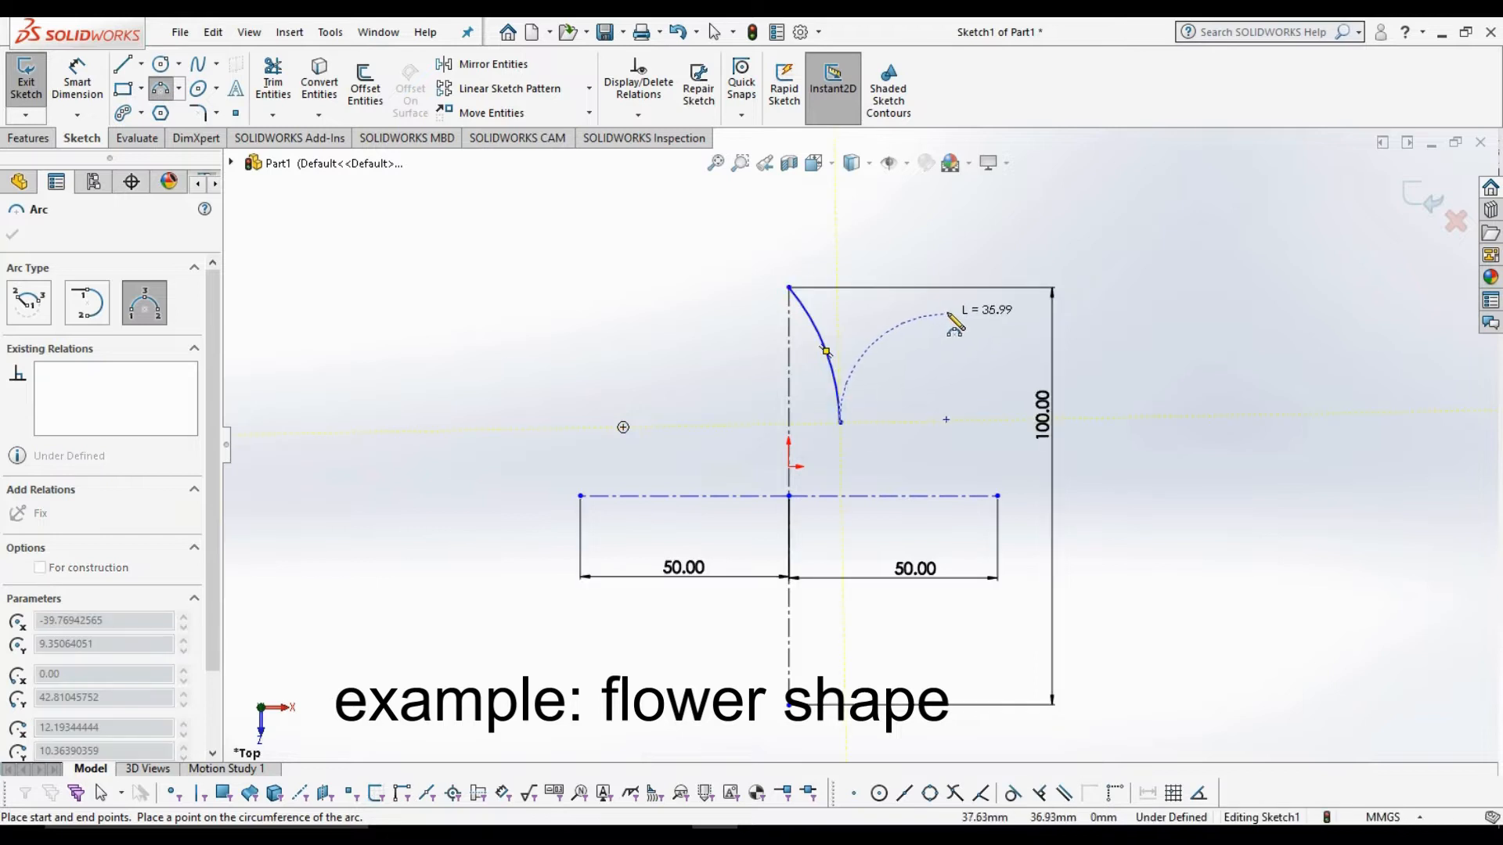
left_click(953, 325)
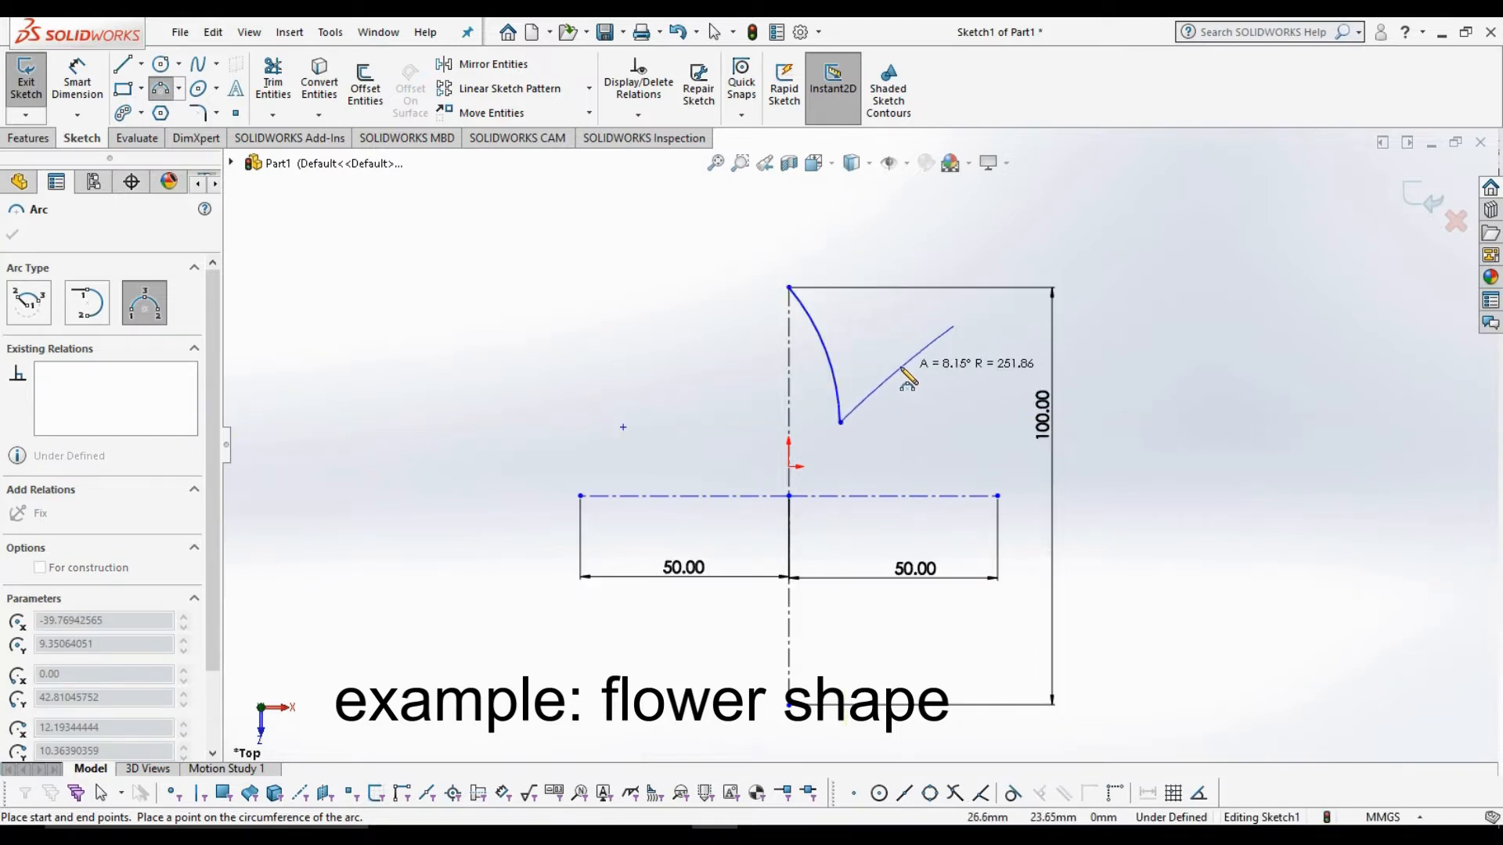
left_click(895, 355)
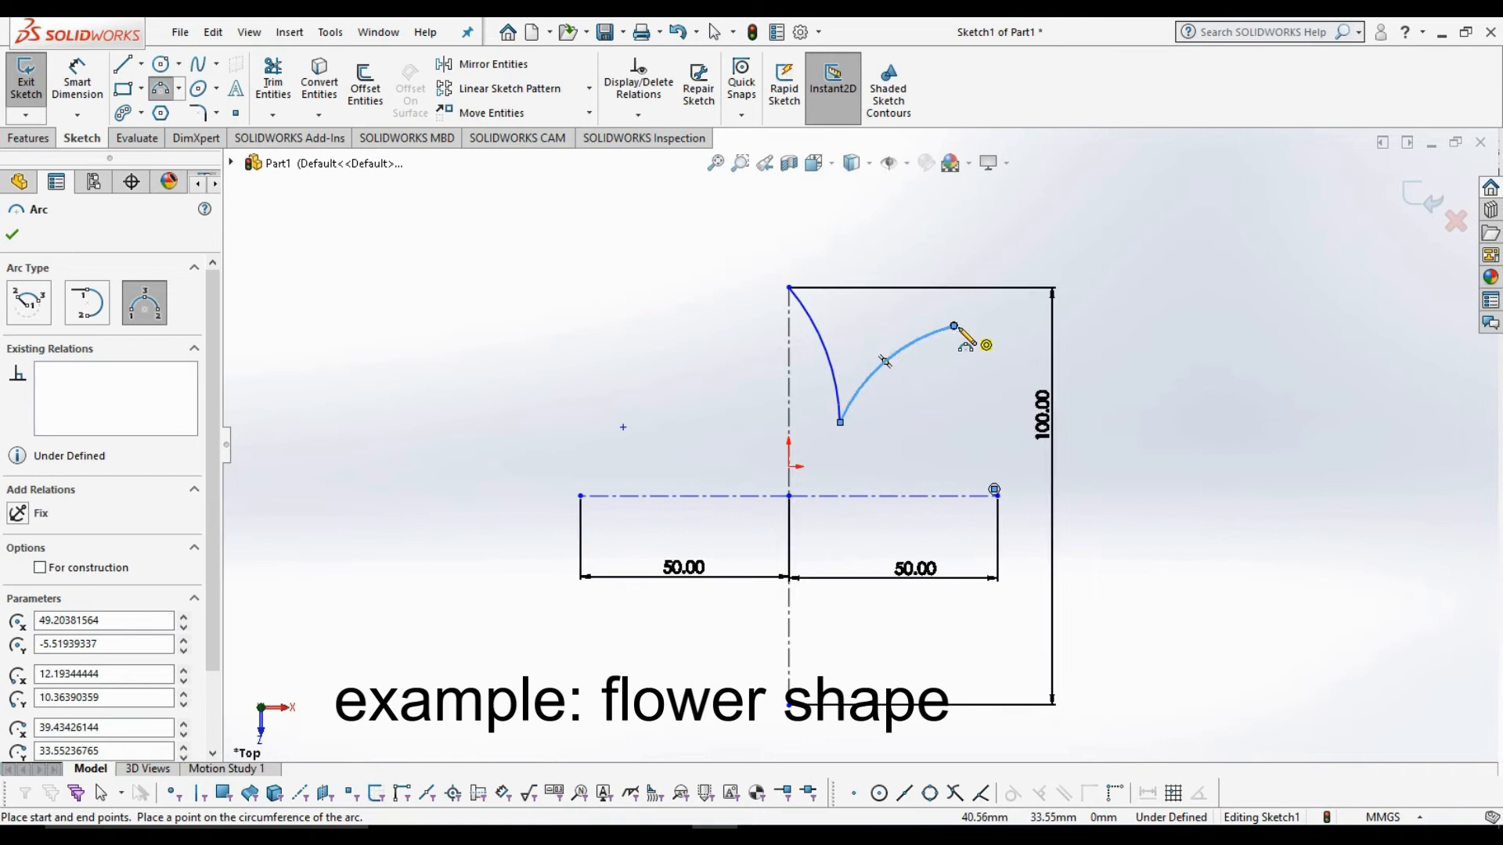
- Continue with two three-point arcs from the petal tip to about (23.1, 3.2) mm and on to the horizontal centerline's right endpoint
left_click(952, 325)
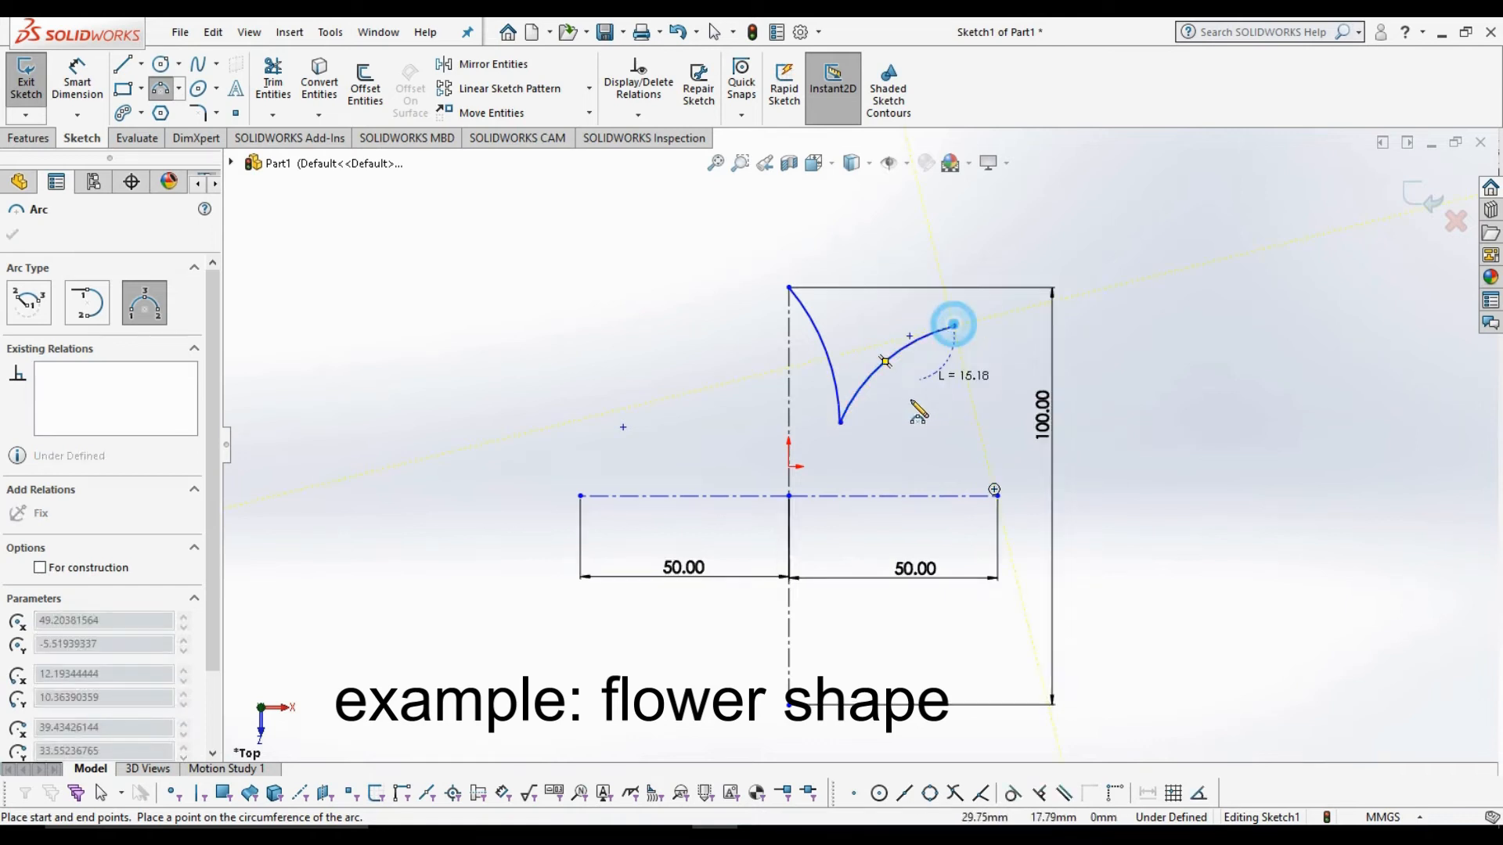
left_click(884, 452)
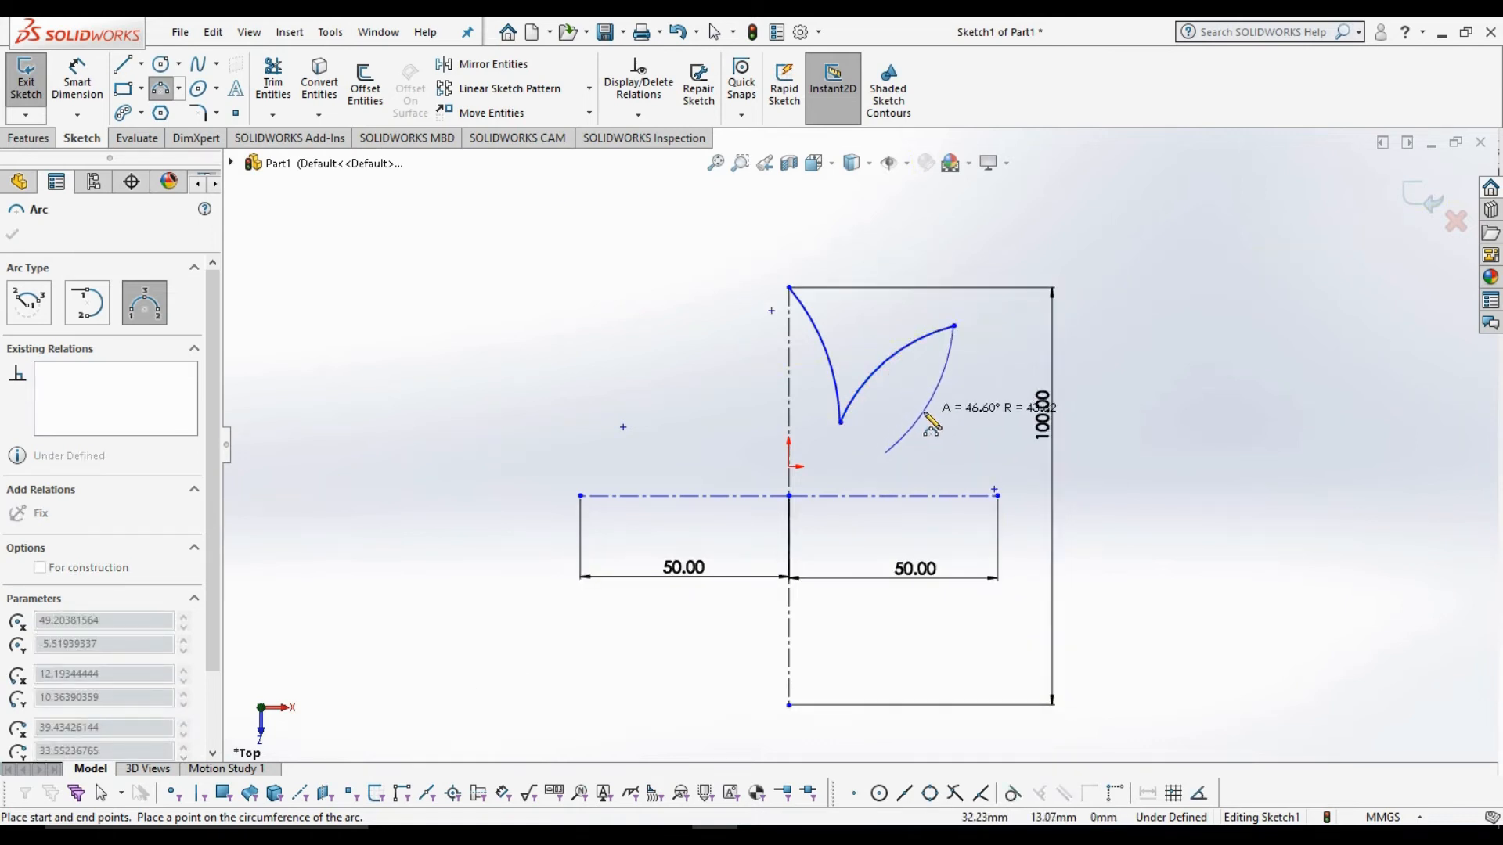
left_click(924, 412)
left_click(885, 453)
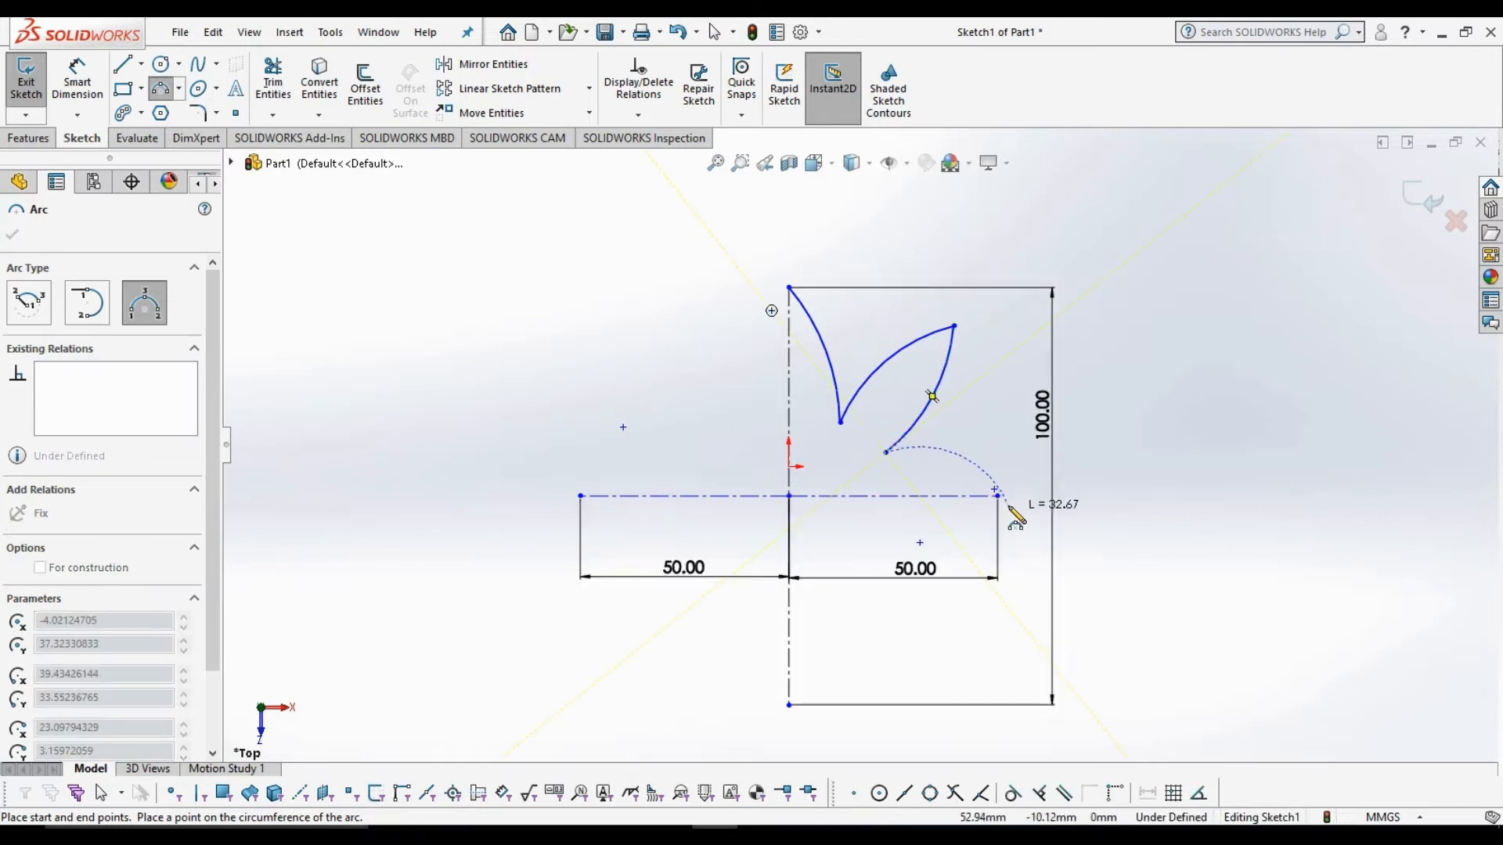
left_click(997, 496)
left_click(948, 462)
key("Escape")
- Mirror the four petal arcs about the right half of the horizontal centerline, keeping the originals
left_click(904, 241)
mouse_move(765, 235)
left_mouse_down()
mouse_move(840, 332)
mouse_move(1046, 527)
left_mouse_up()
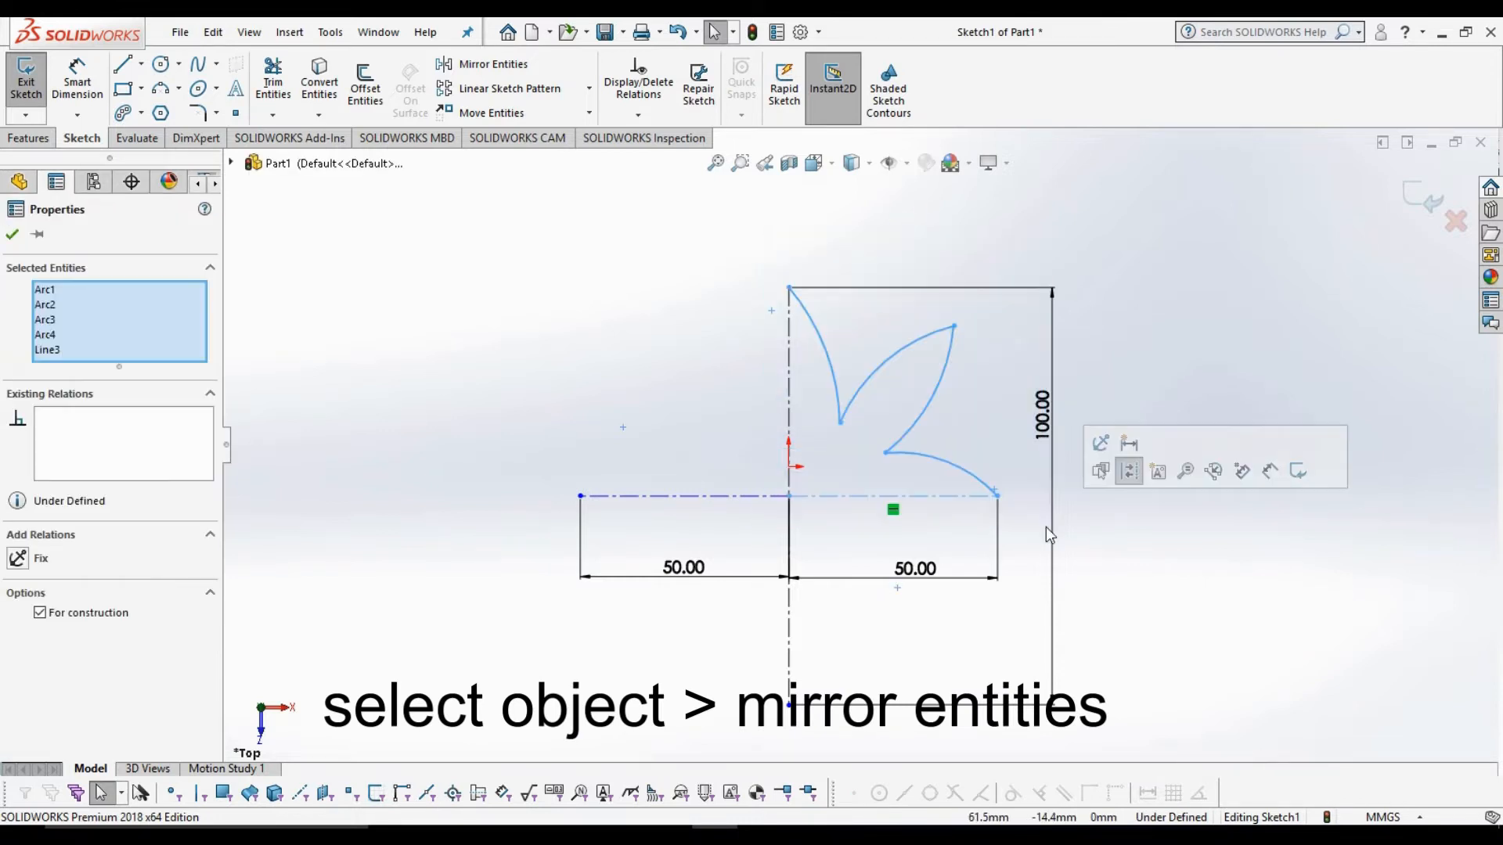
left_click(935, 496, "ctrl")
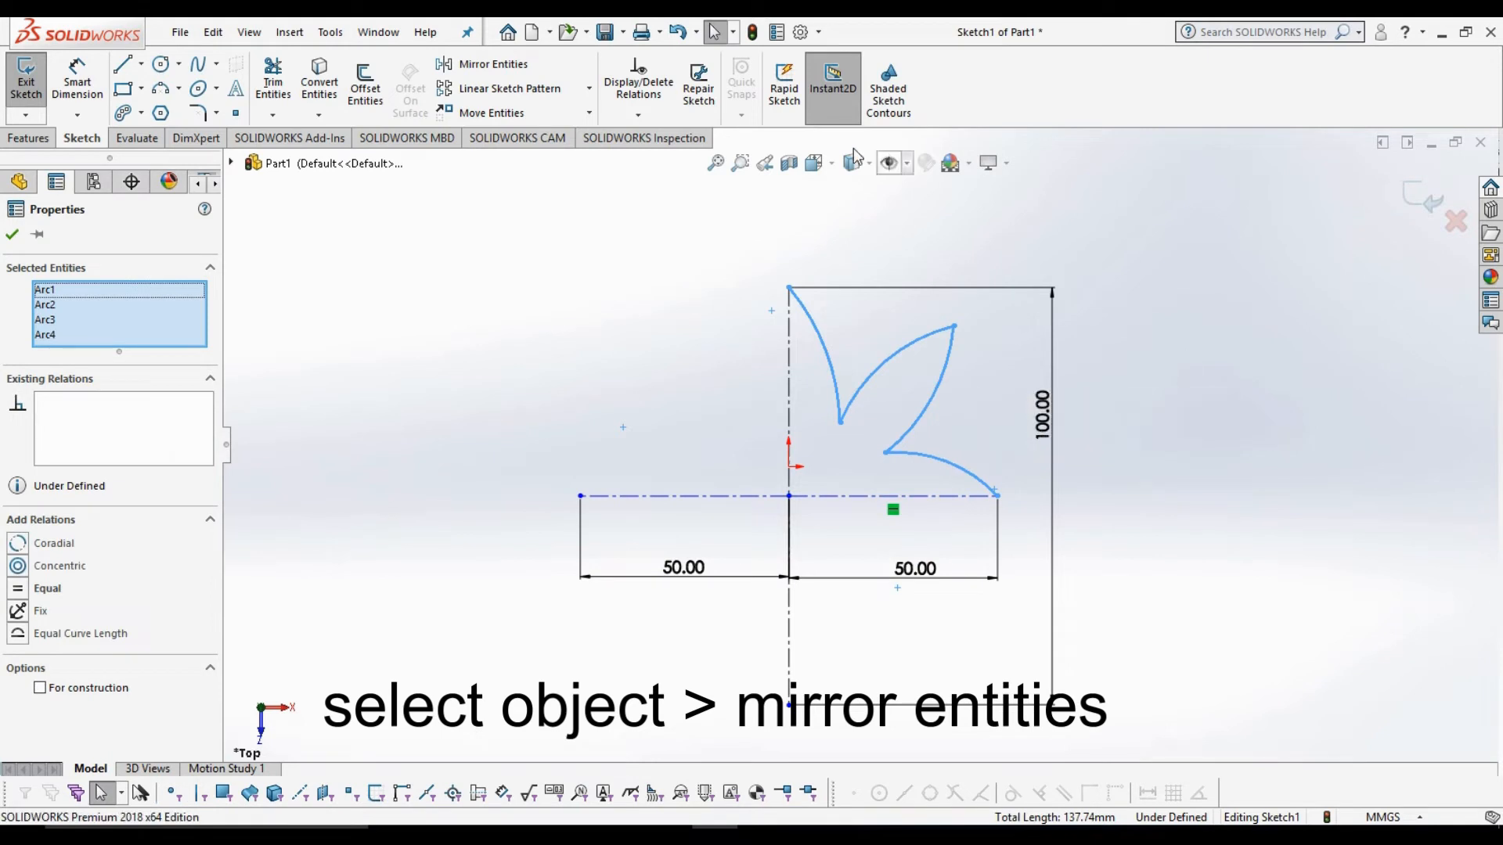
left_click(484, 64)
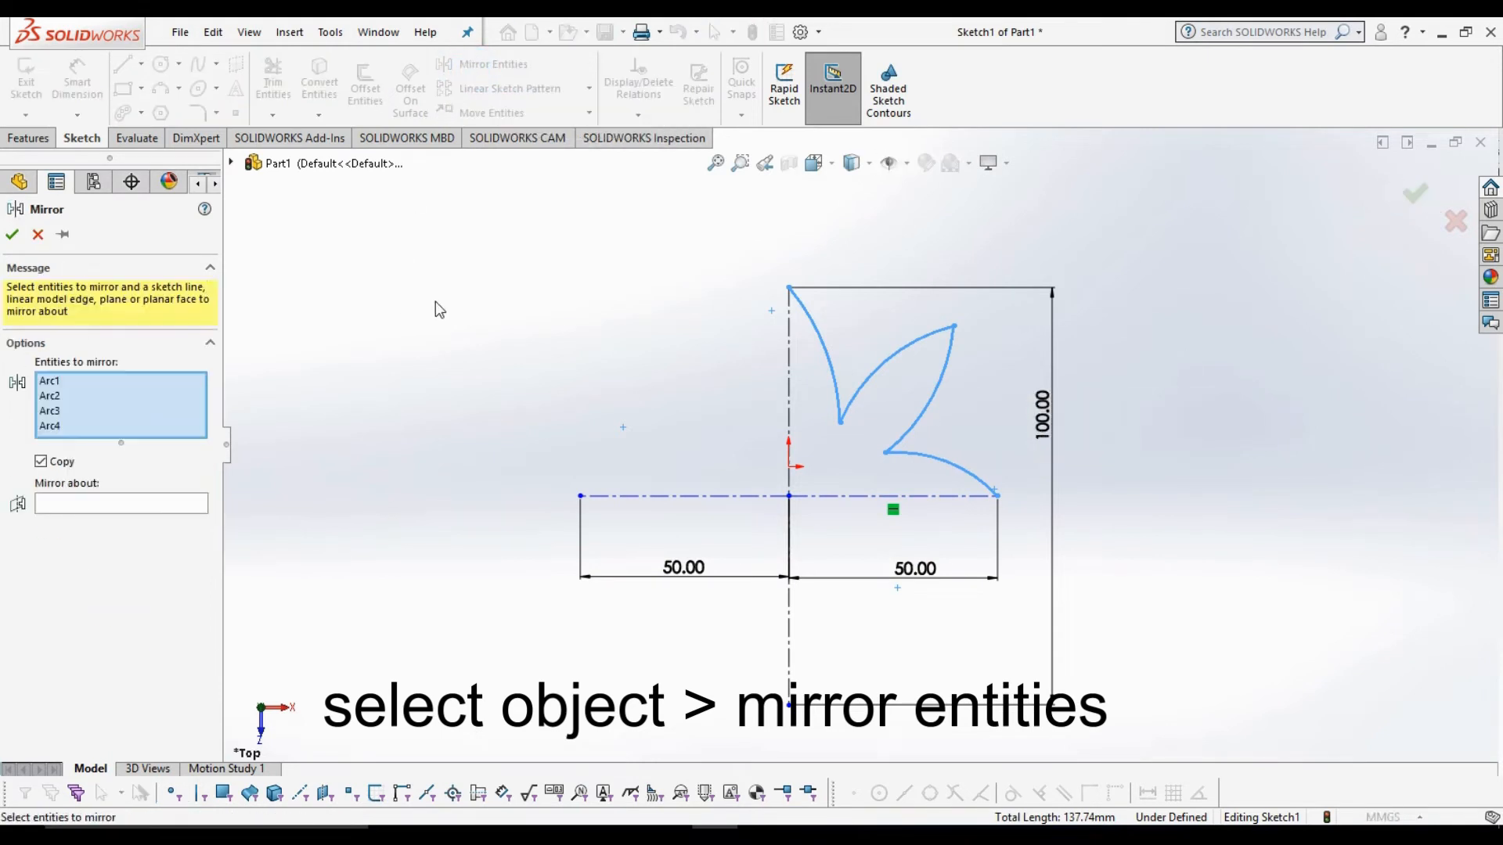
left_click(139, 502)
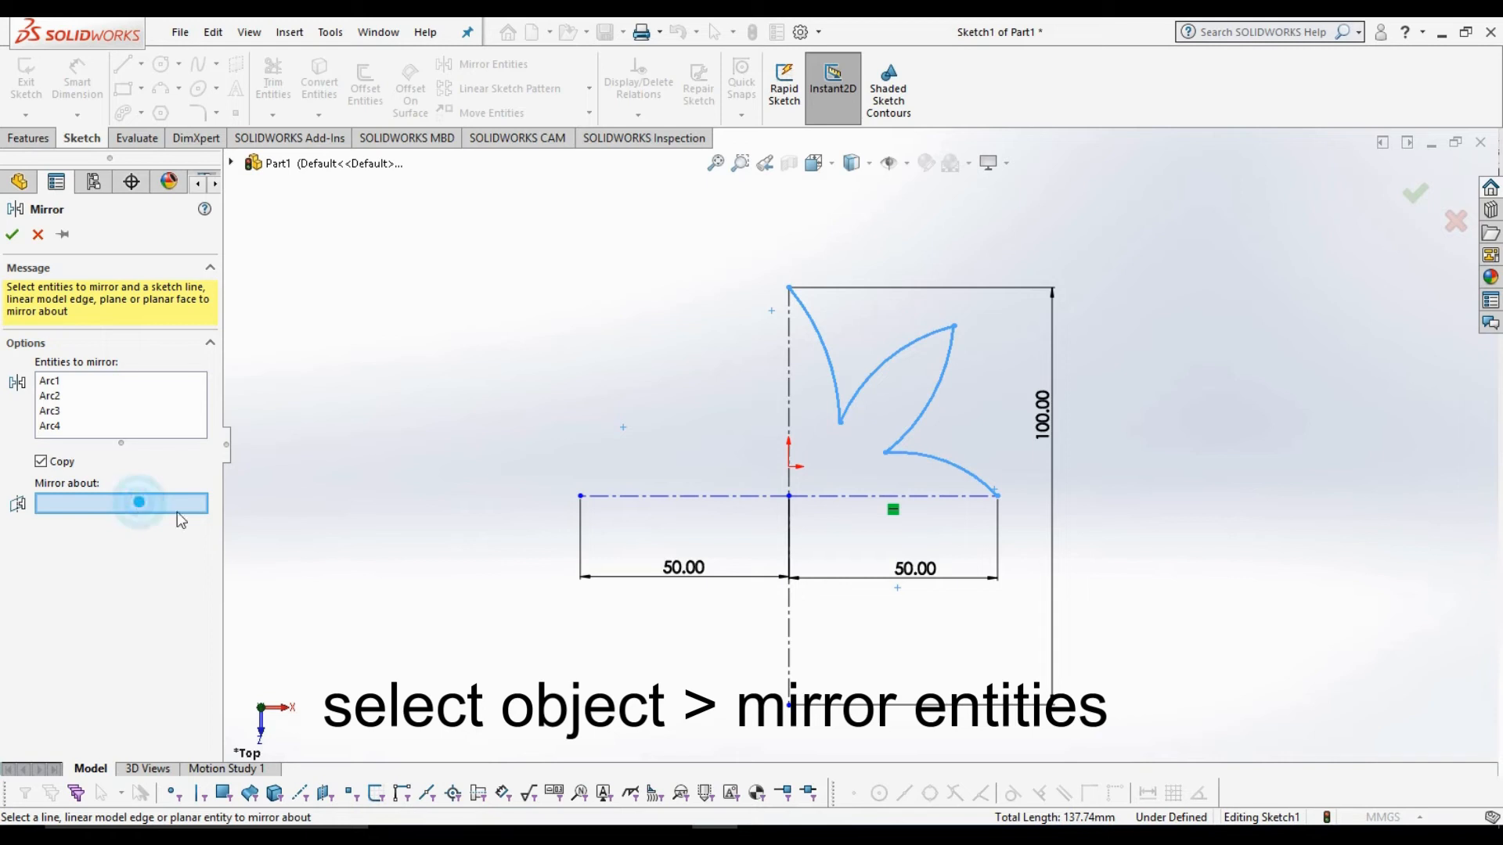
left_click(857, 498)
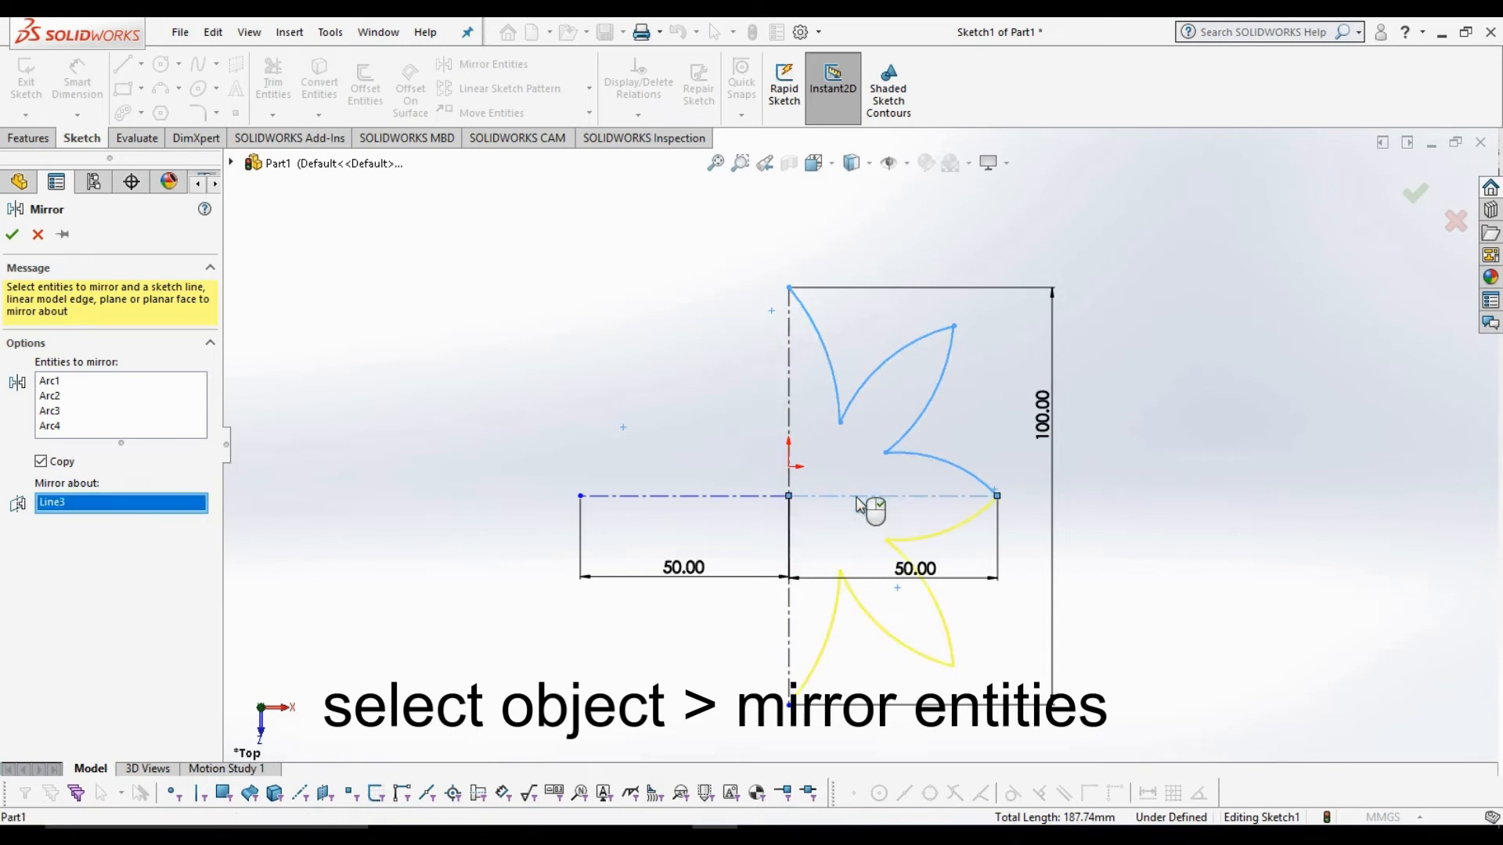
left_click(12, 234)
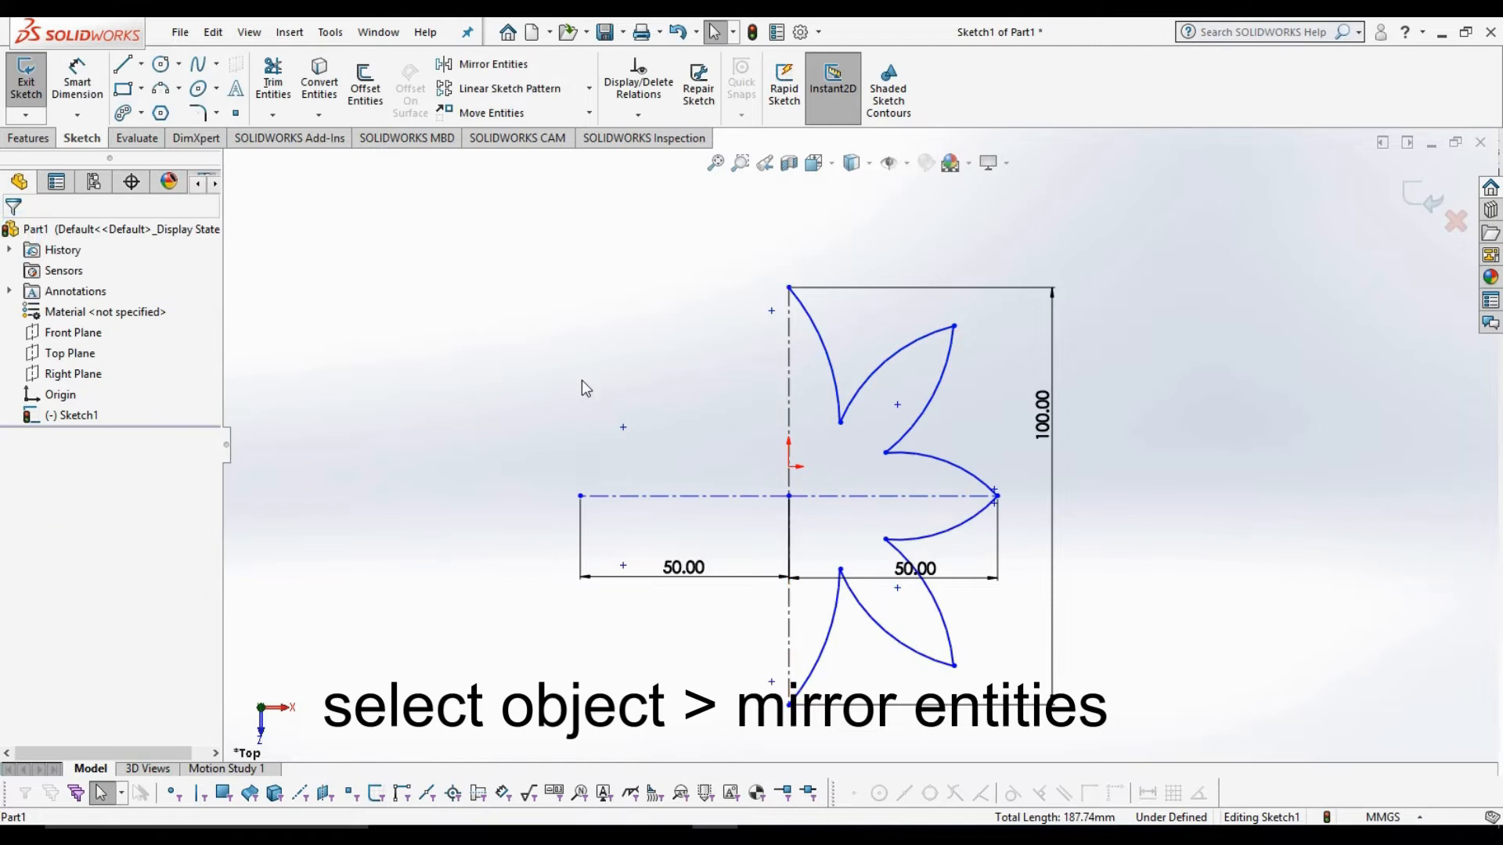
- Mirror all eight right-hand petal arcs about the vertical centerline to complete the flower outline
left_click(482, 64)
left_click(827, 372)
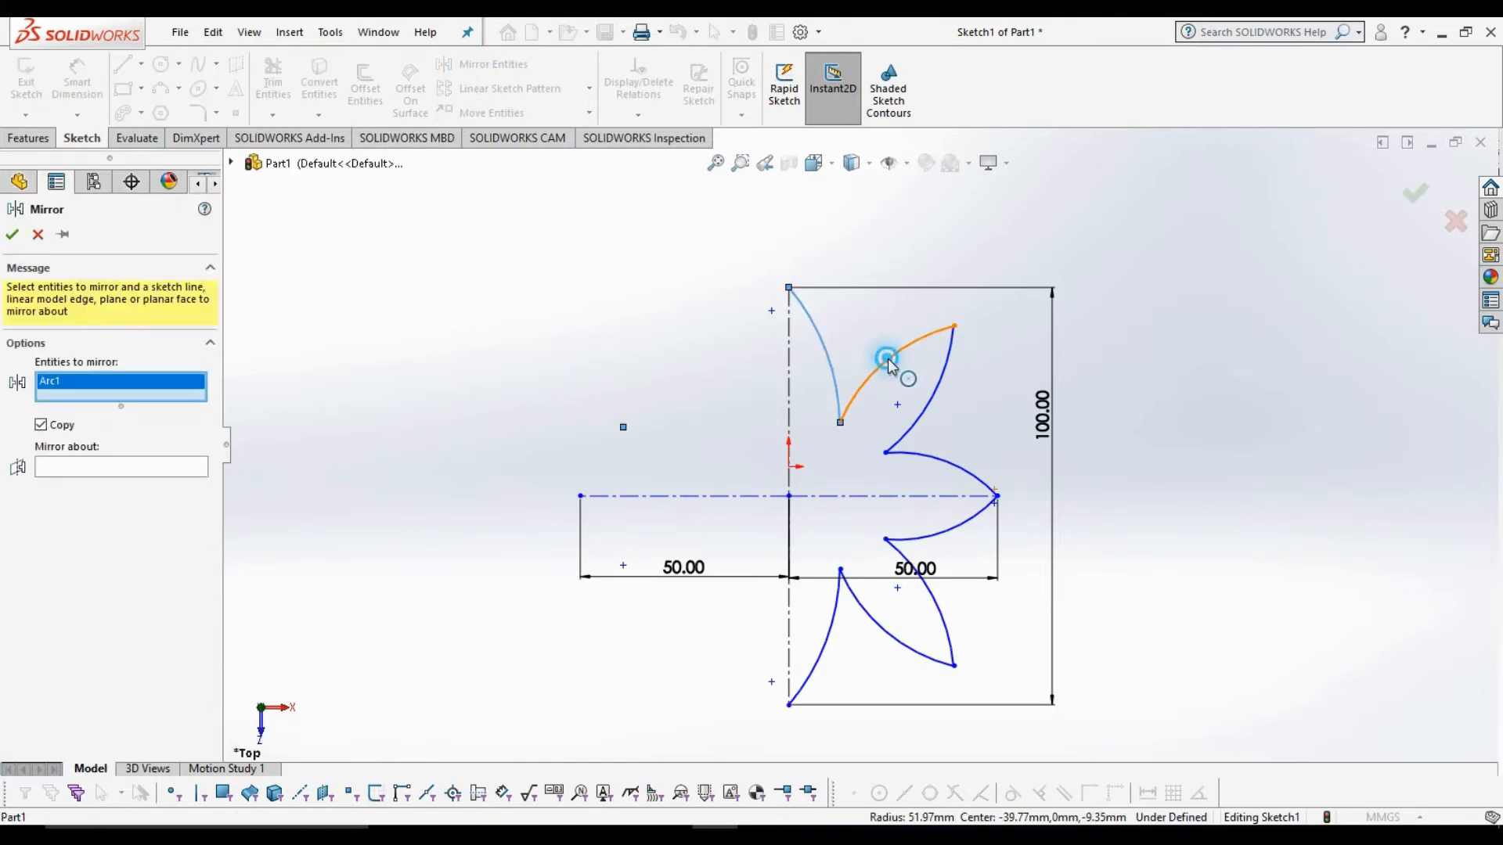
left_click(929, 397)
left_click(945, 468)
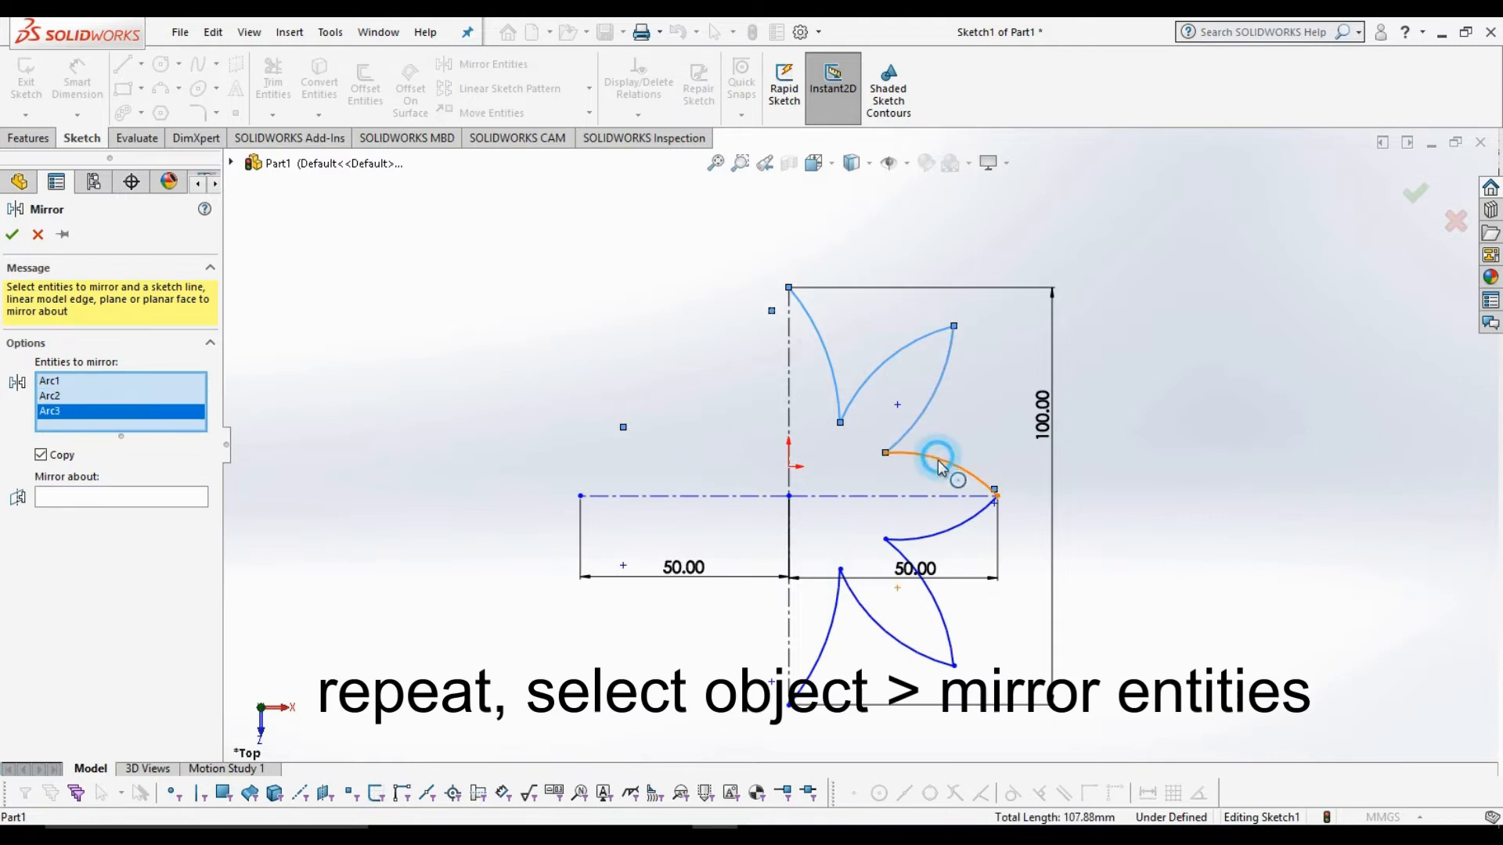
left_click(963, 518)
left_click(965, 523)
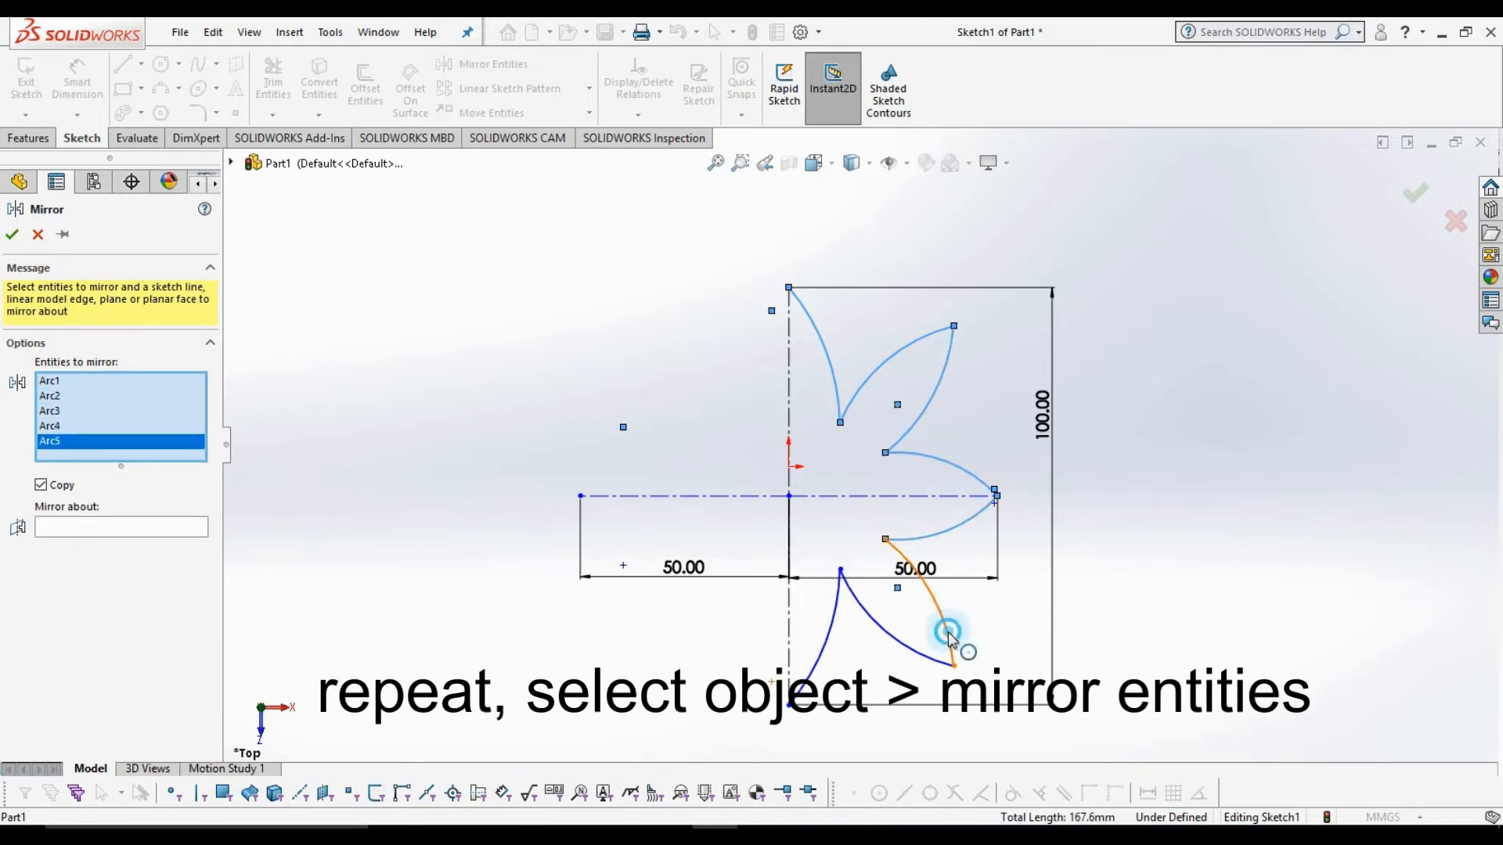
left_click(941, 630)
left_click(906, 653)
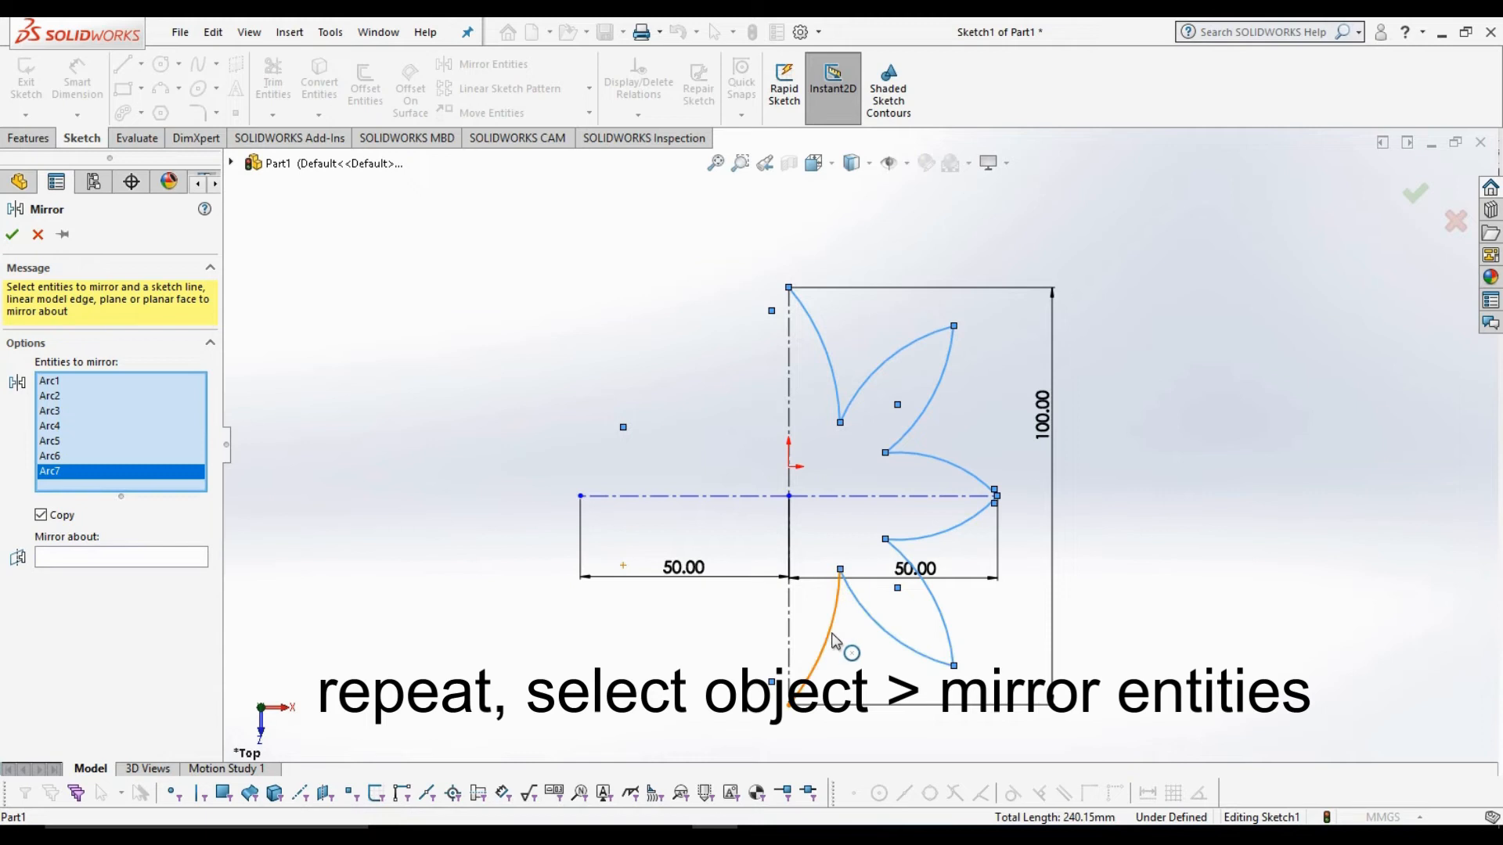
left_click(831, 638)
left_click(178, 572)
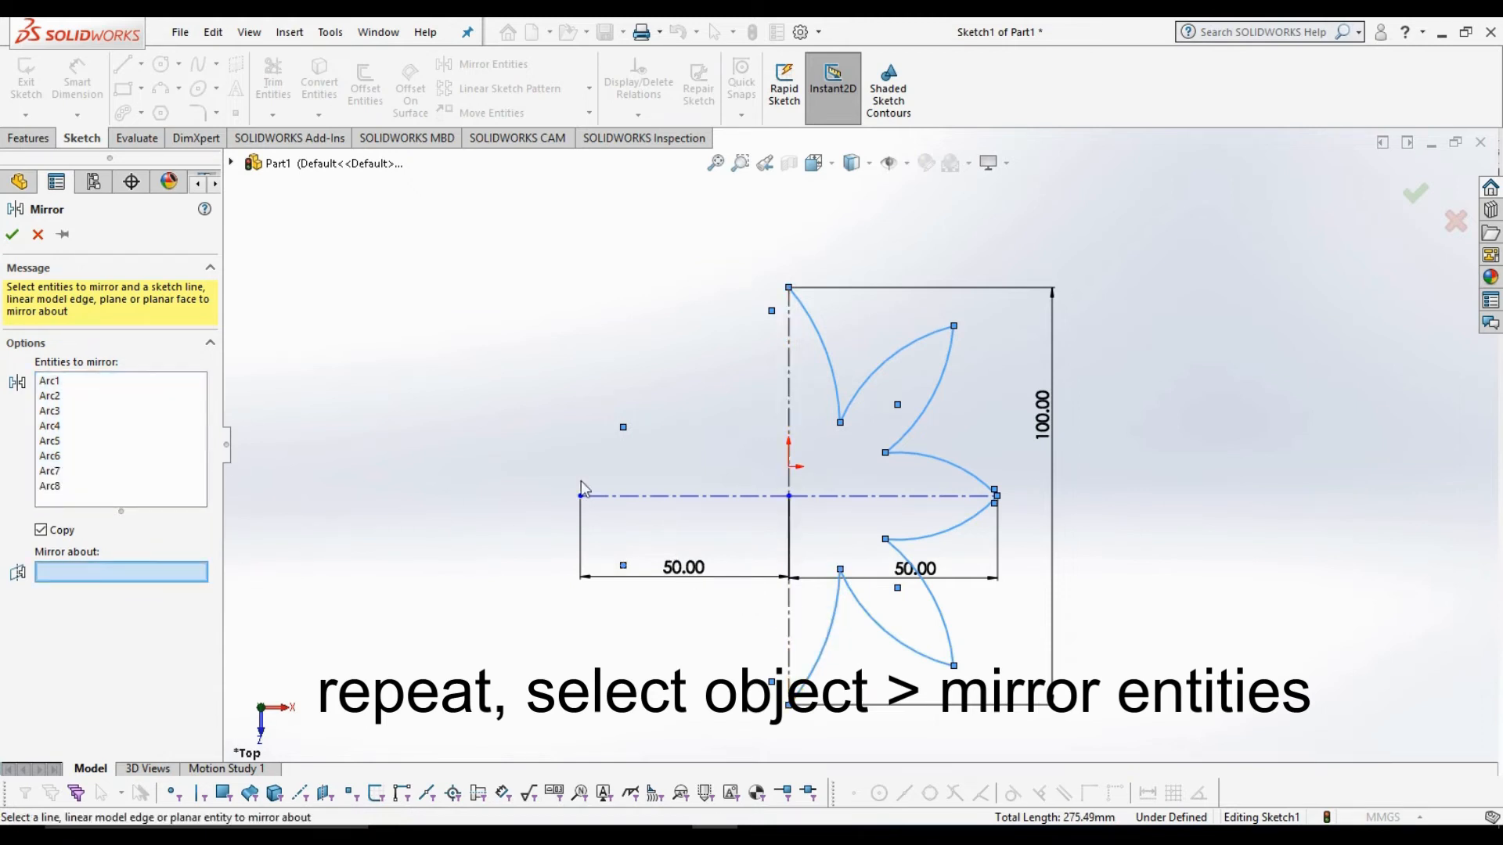
left_click(790, 403)
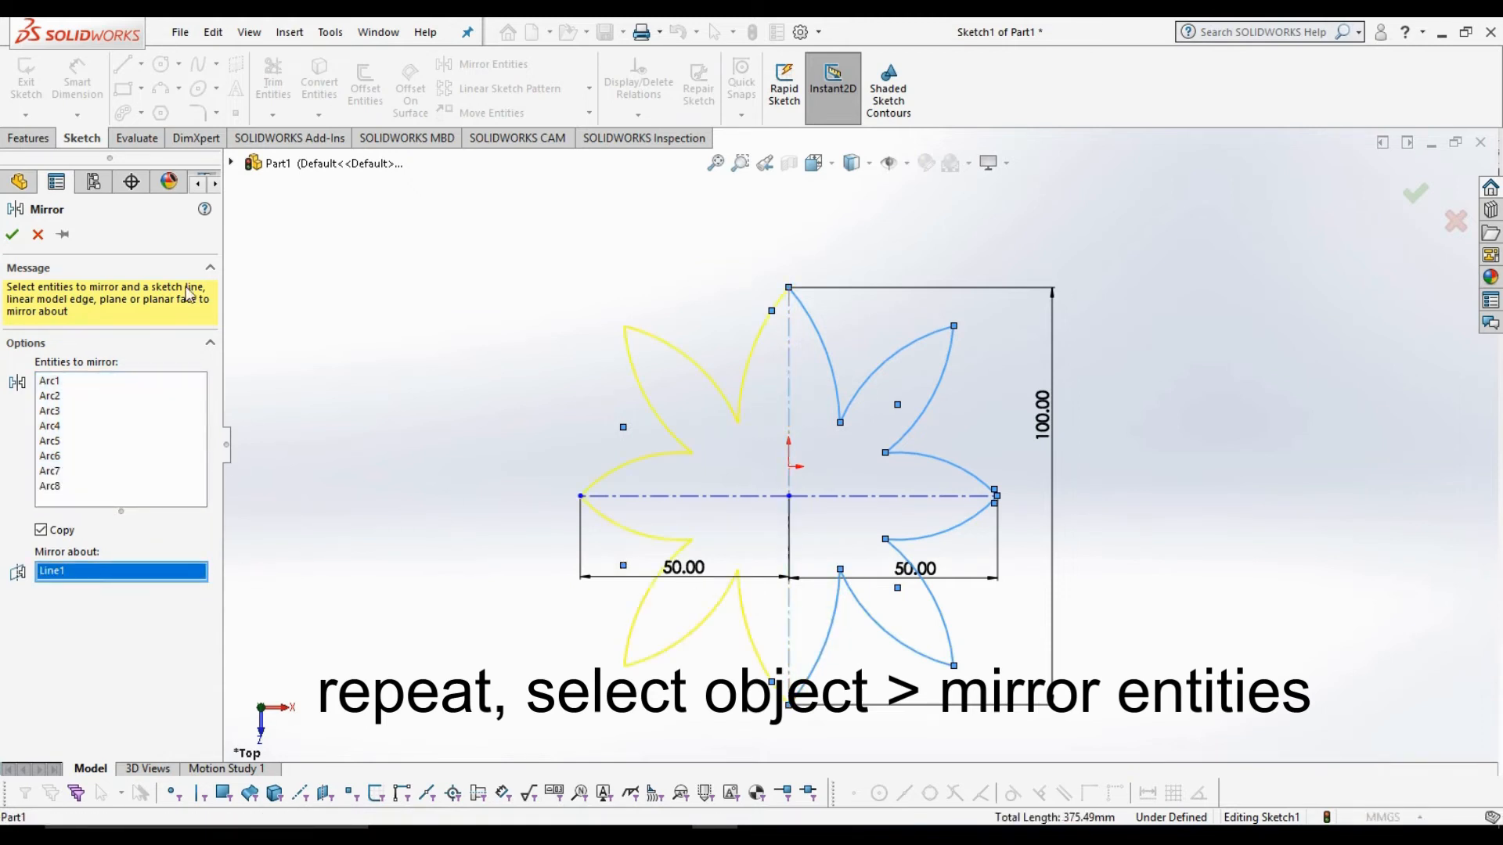
left_click(11, 235)
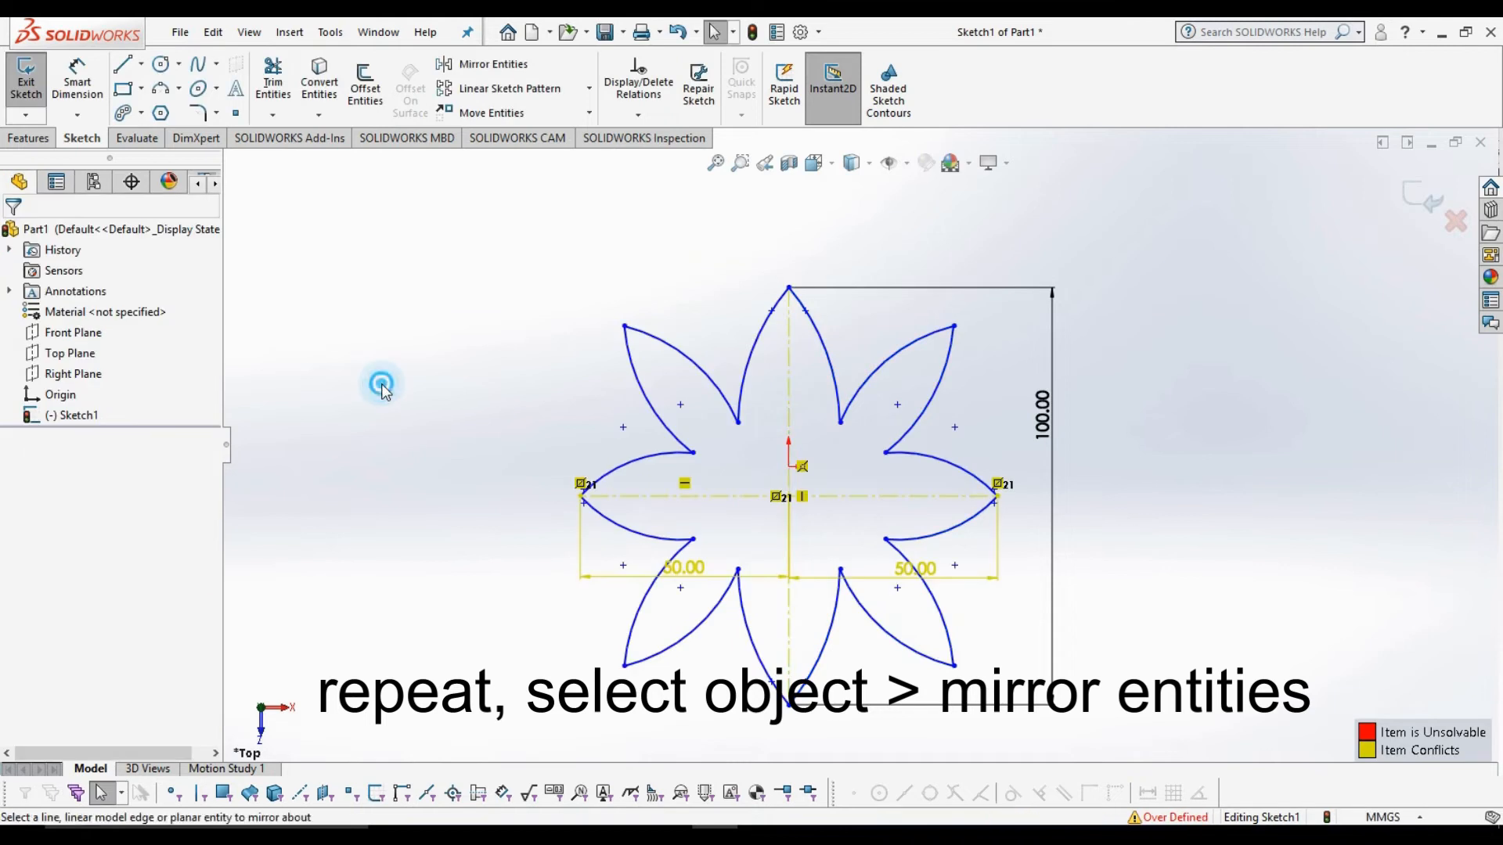
- Extrude the flower sketch as a blind boss 2 mm deep
left_click(28, 138)
left_click(35, 88)
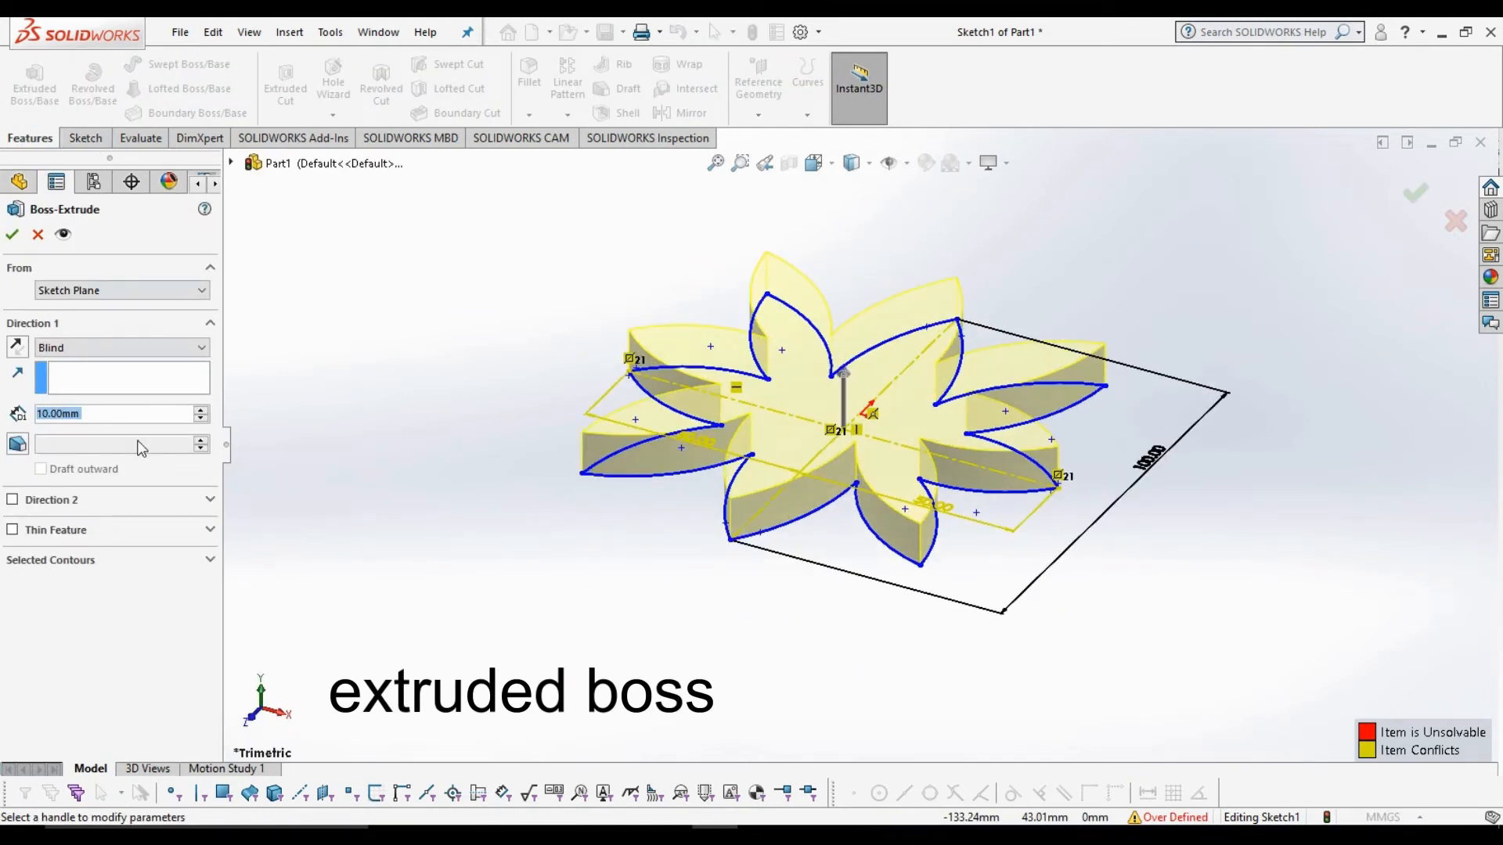
type("2")
key("Return")
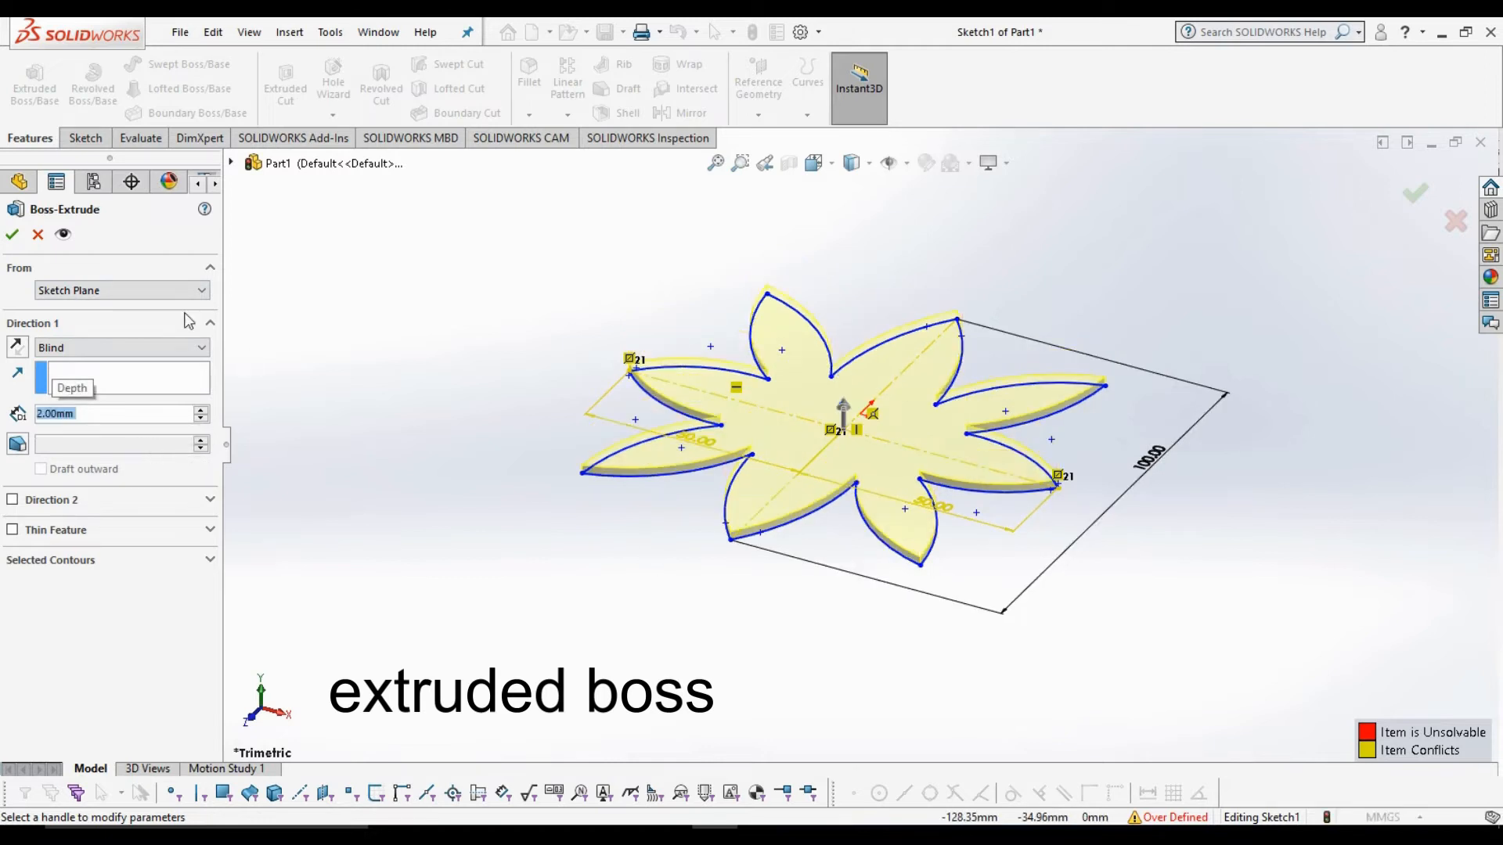
left_click(13, 235)
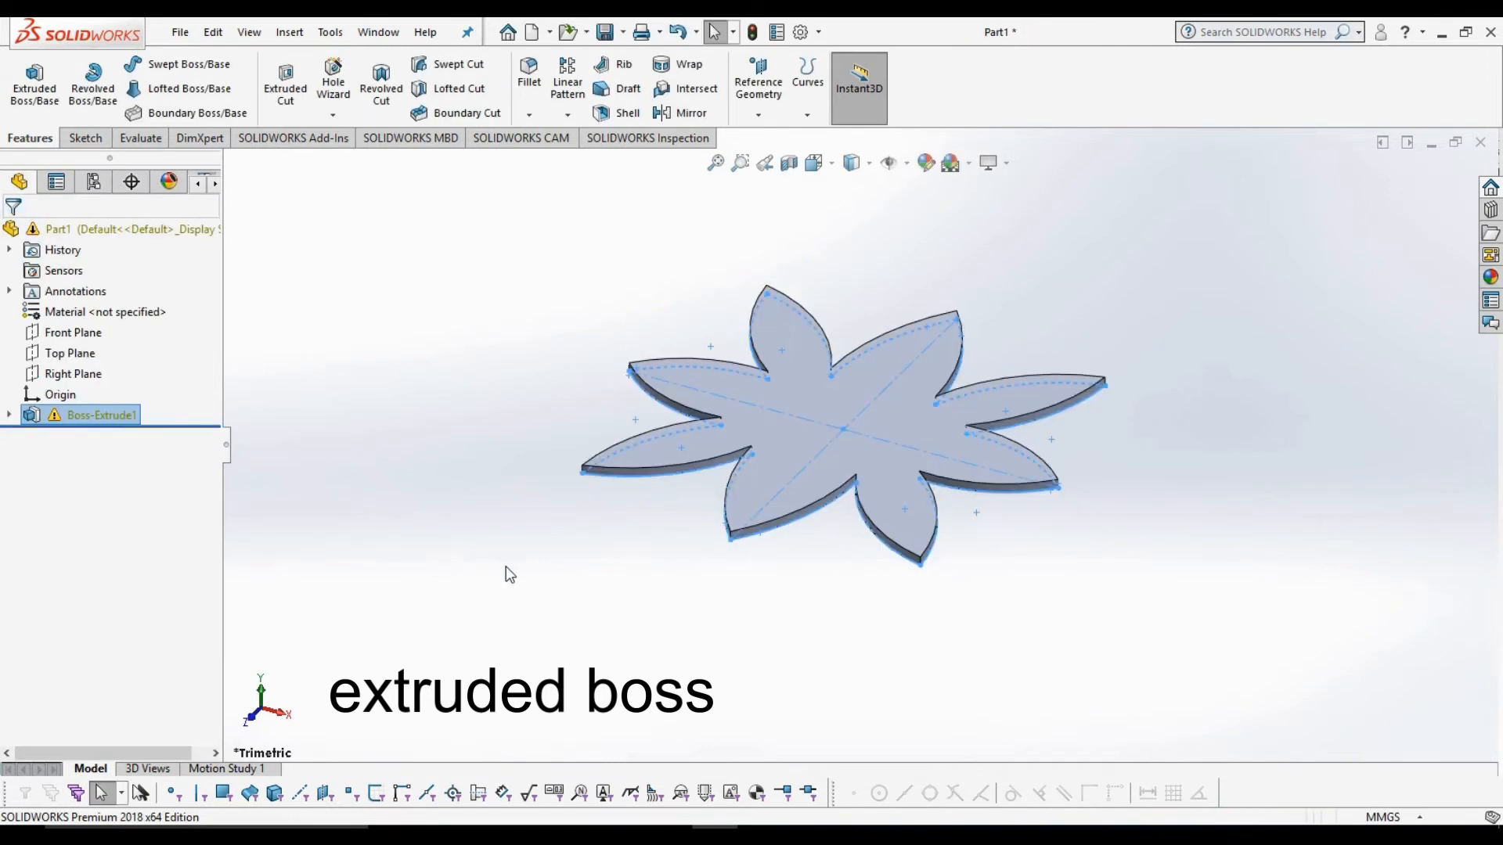
- Fillet the edges of the flower's underside face with a 0.5 mm radius
middle_click_drag(569, 619, 540, 587)
left_click(530, 94)
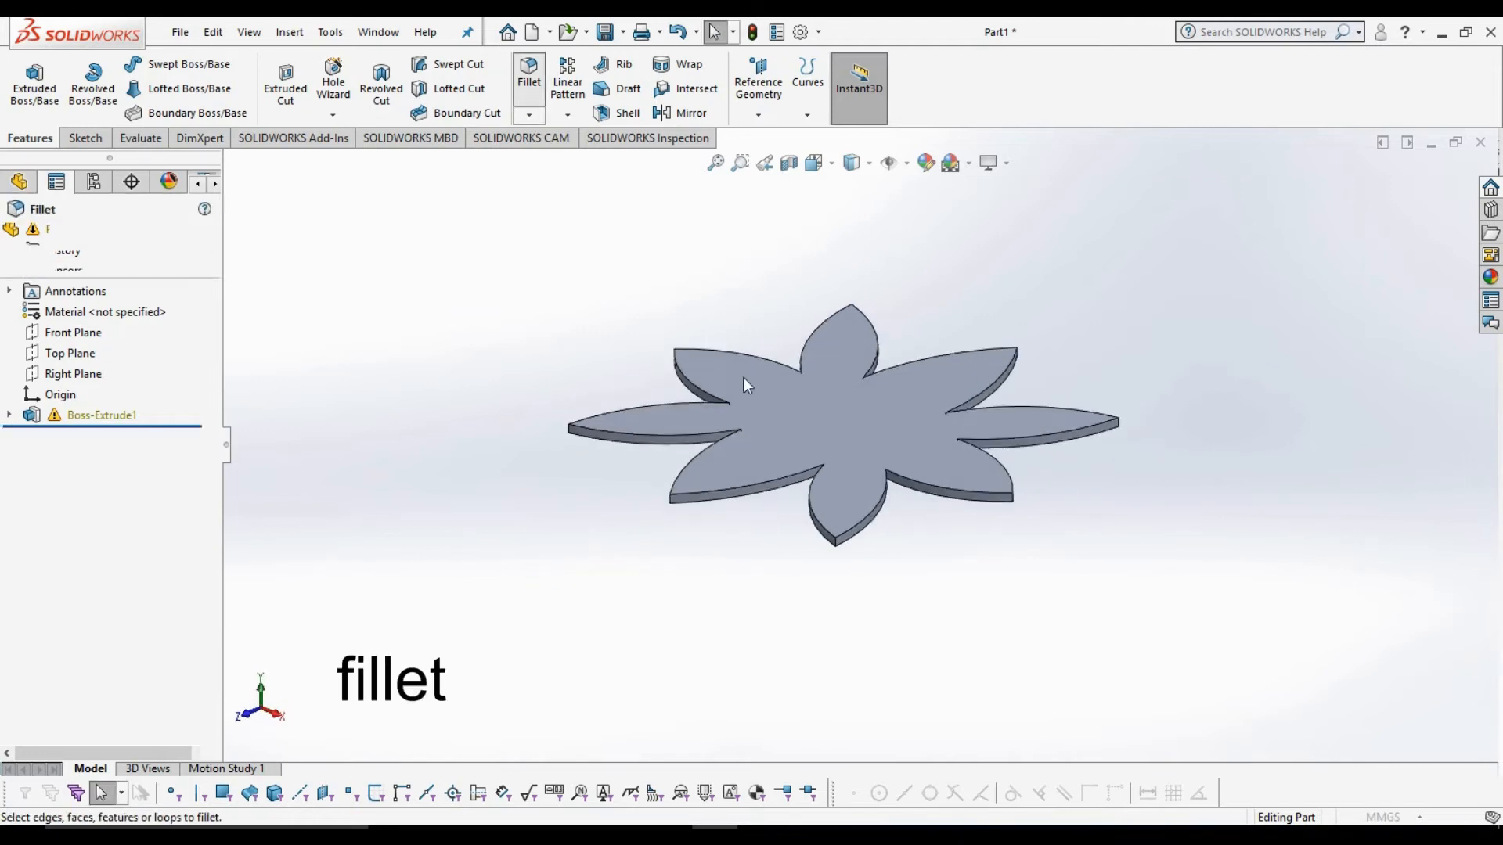
middle_click_drag(938, 583, 934, 472)
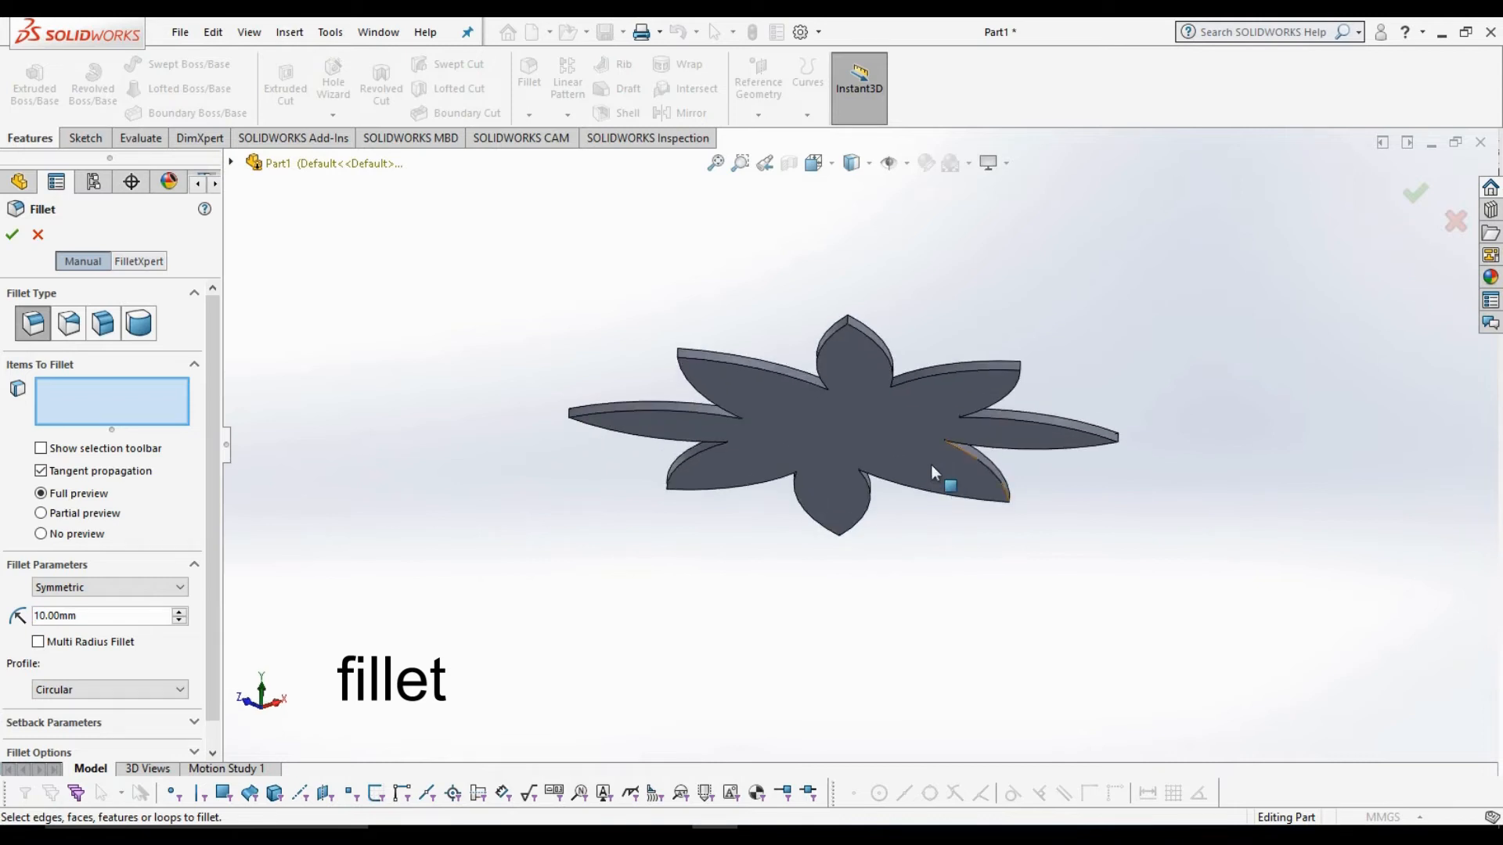
left_click(896, 430)
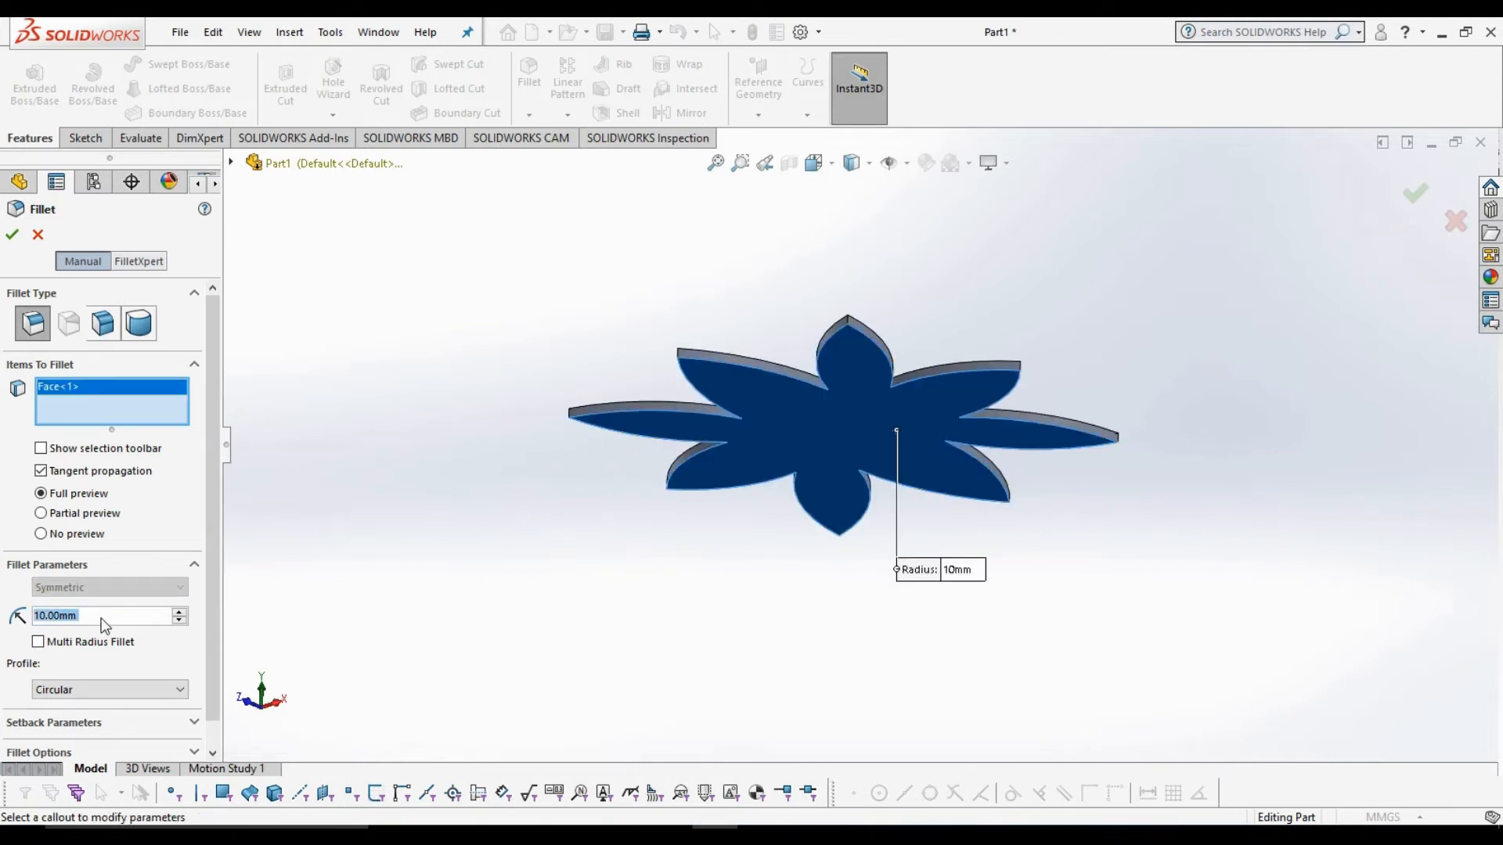
type("0.5")
key("Return")
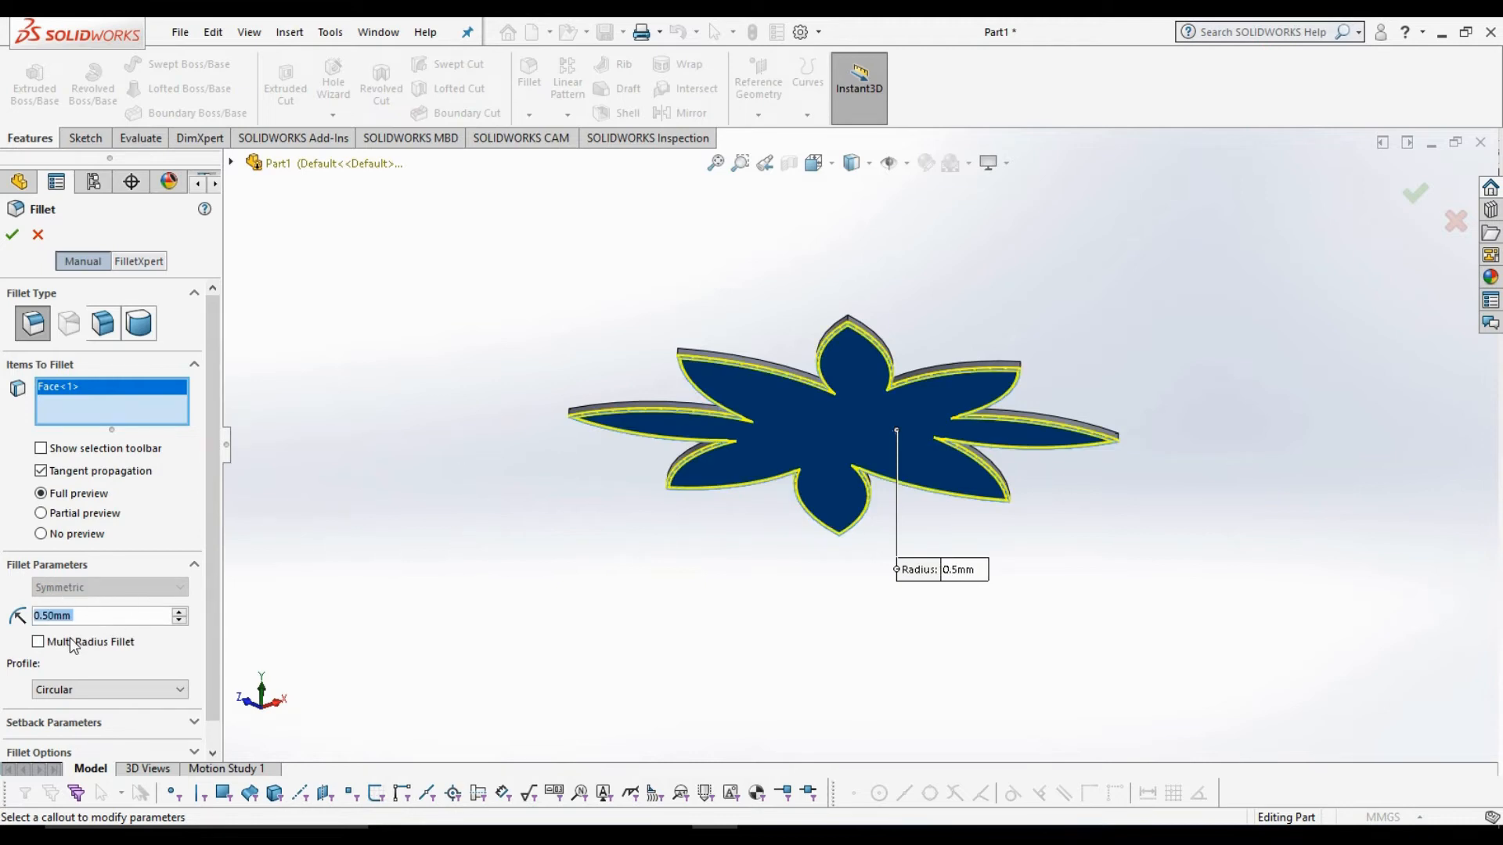
left_click(17, 237)
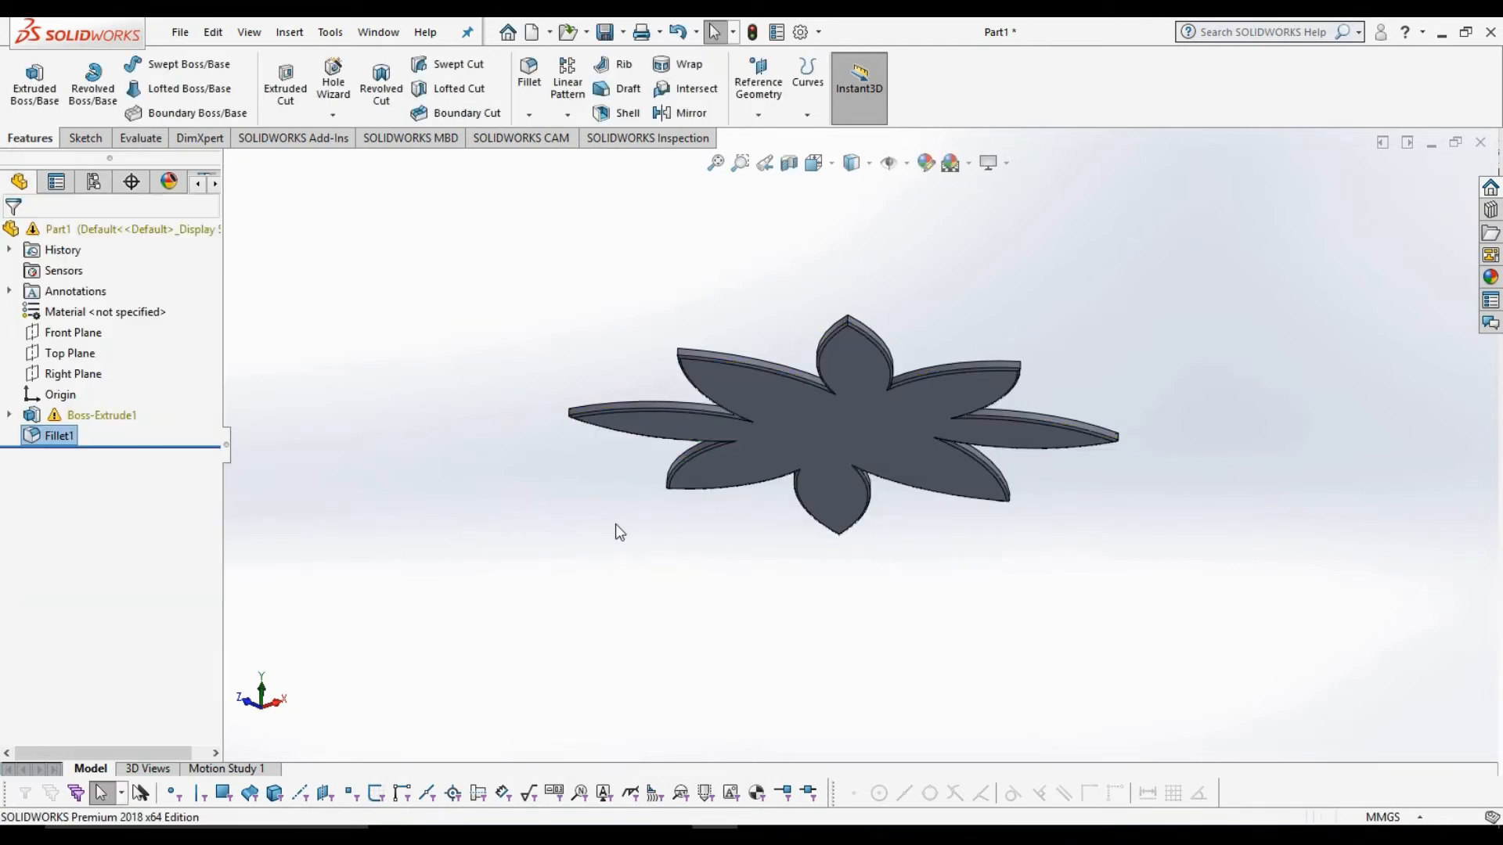
- Start a Flex feature in Bending mode and select the flower body as the body to bend
middle_click_drag(559, 355, 577, 530)
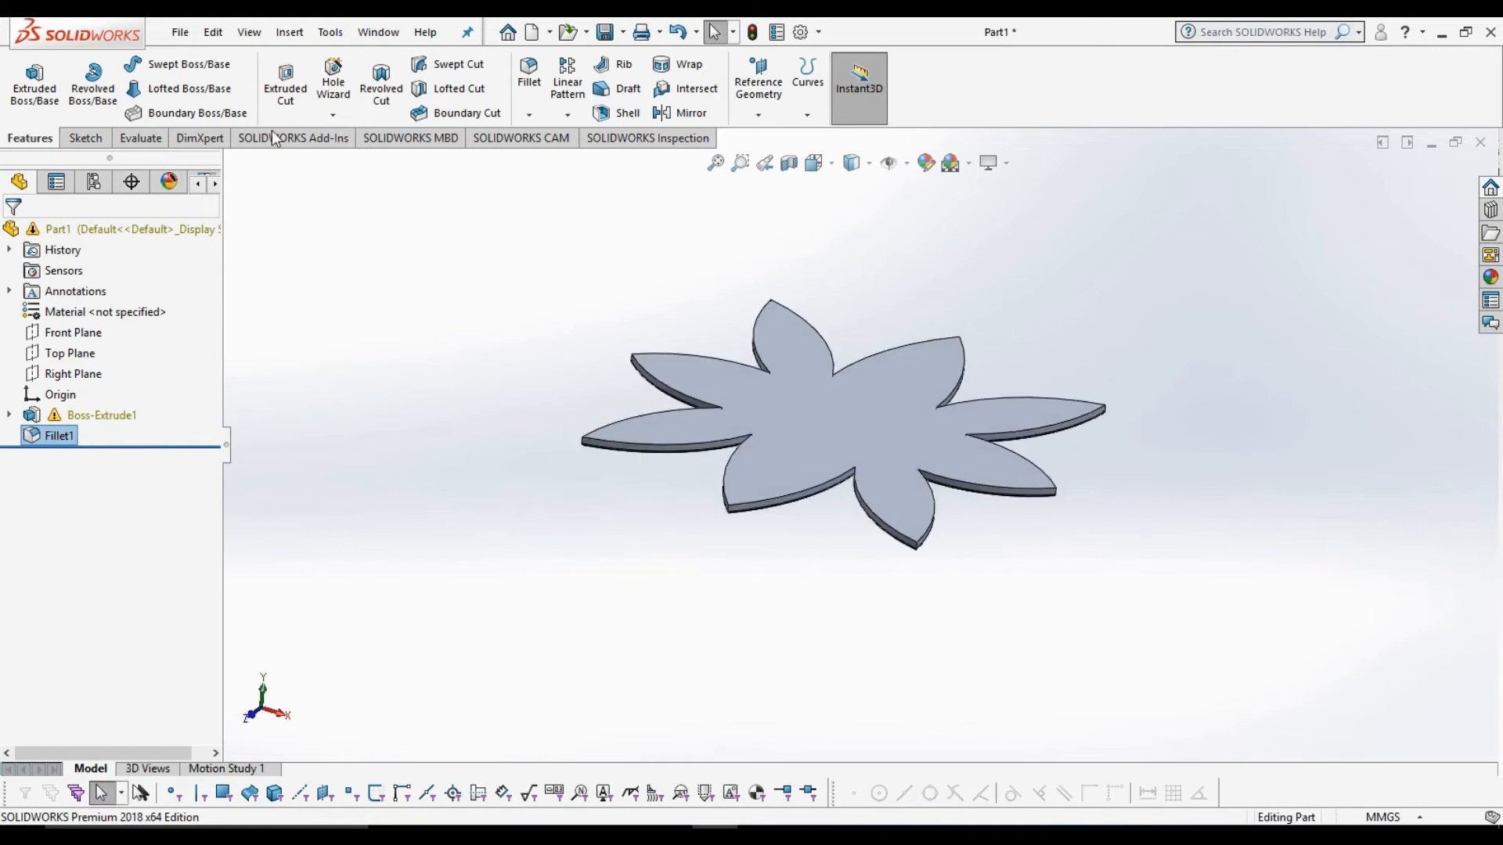
left_click(290, 31)
mouse_move(336, 107)
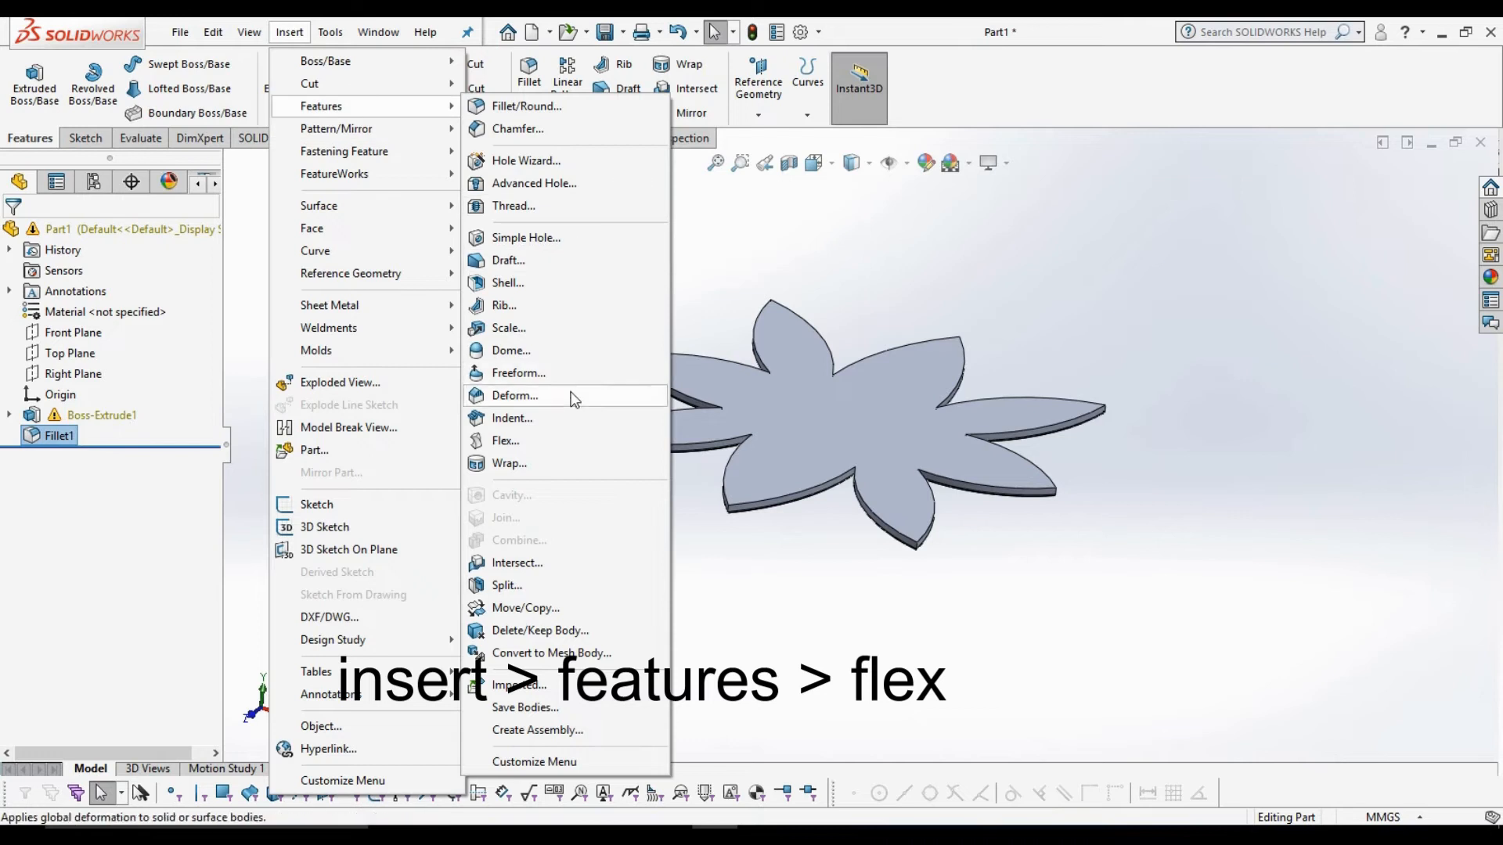
left_click(562, 441)
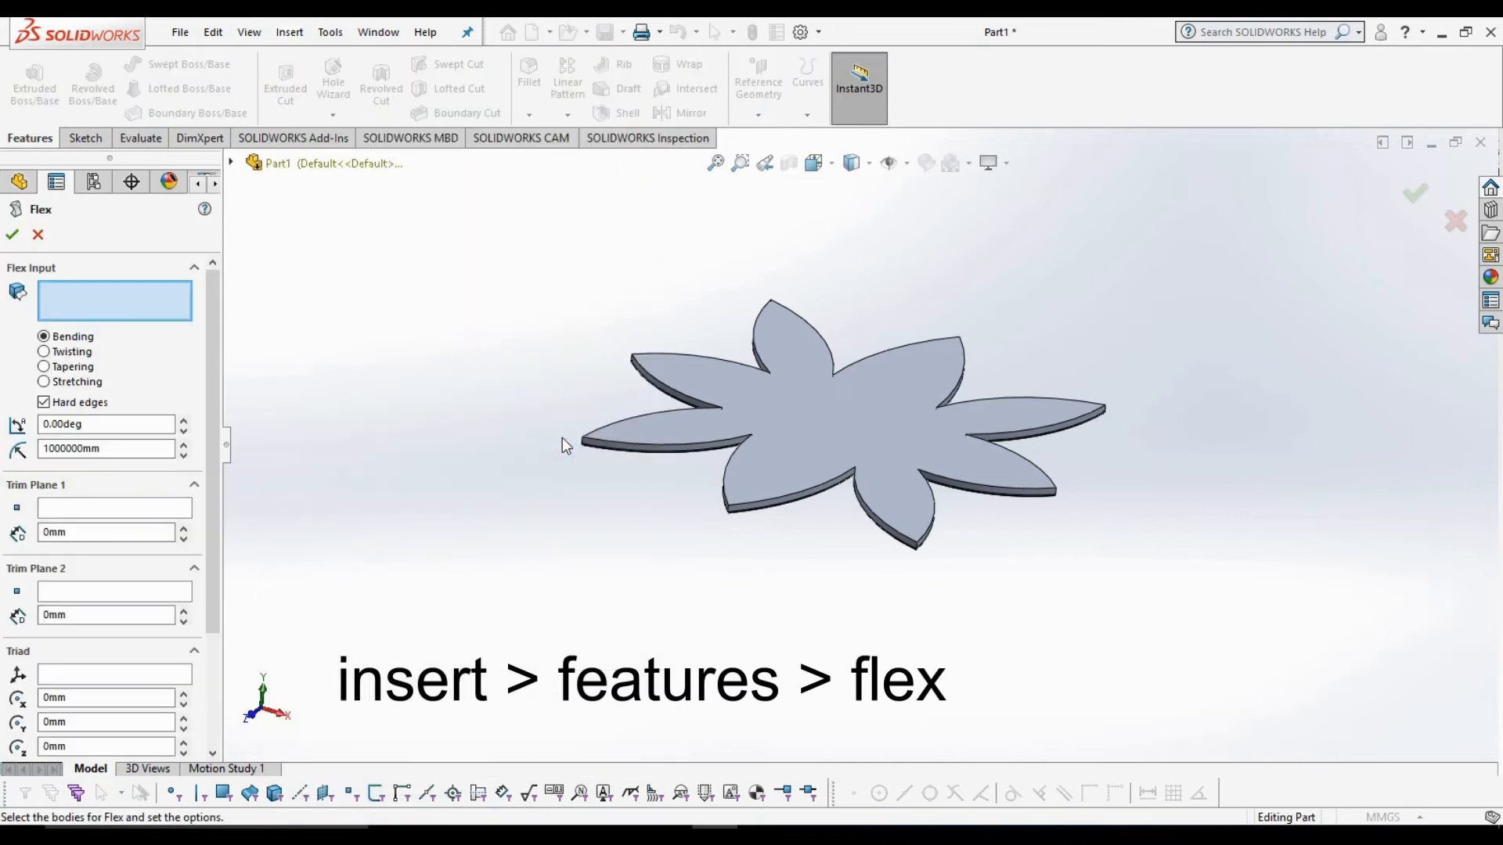
middle_click_drag(470, 350, 486, 462)
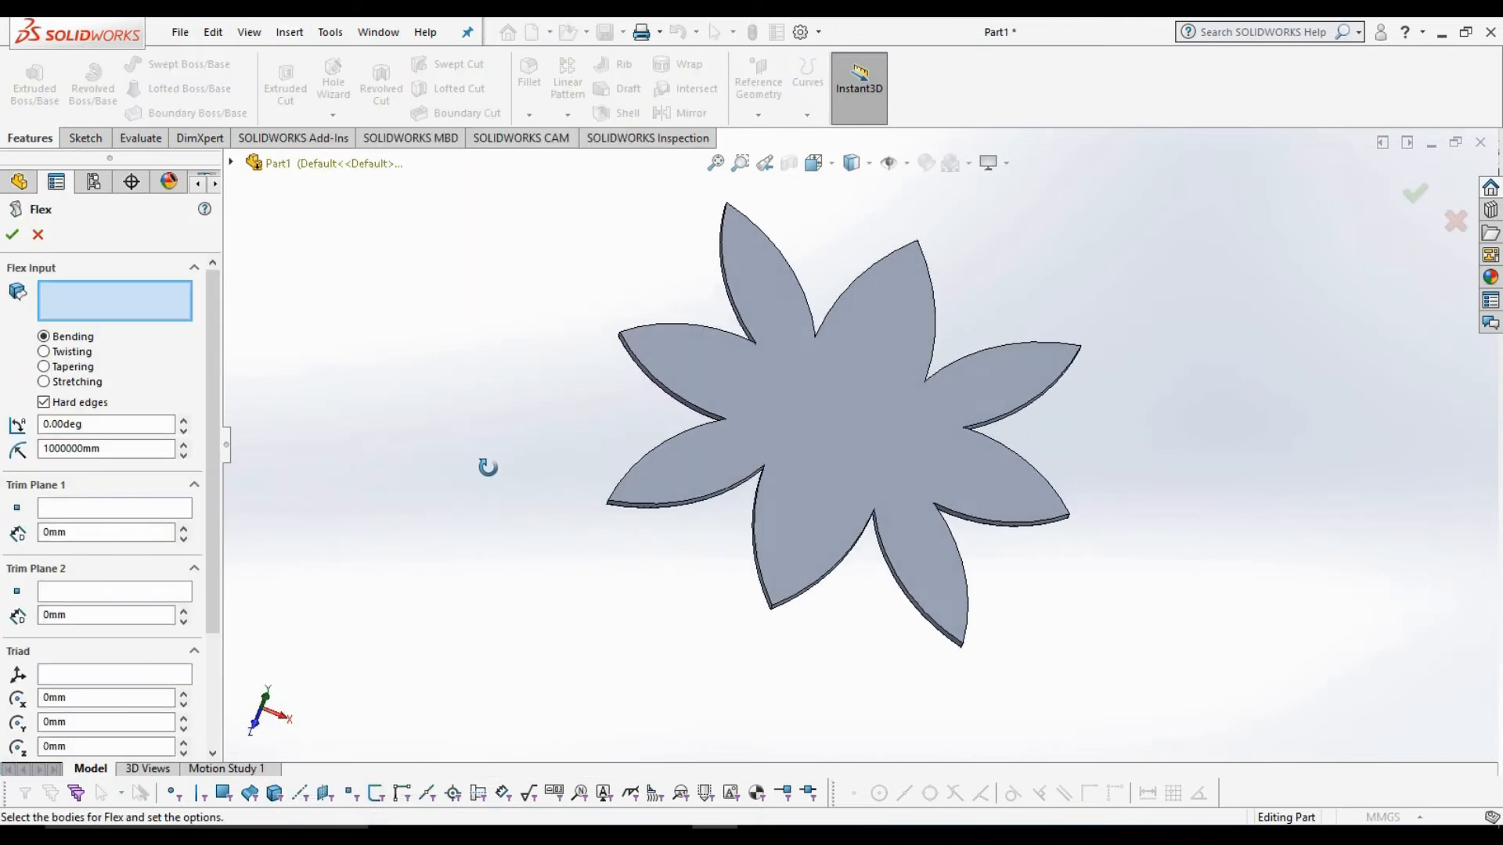
left_click(871, 389)
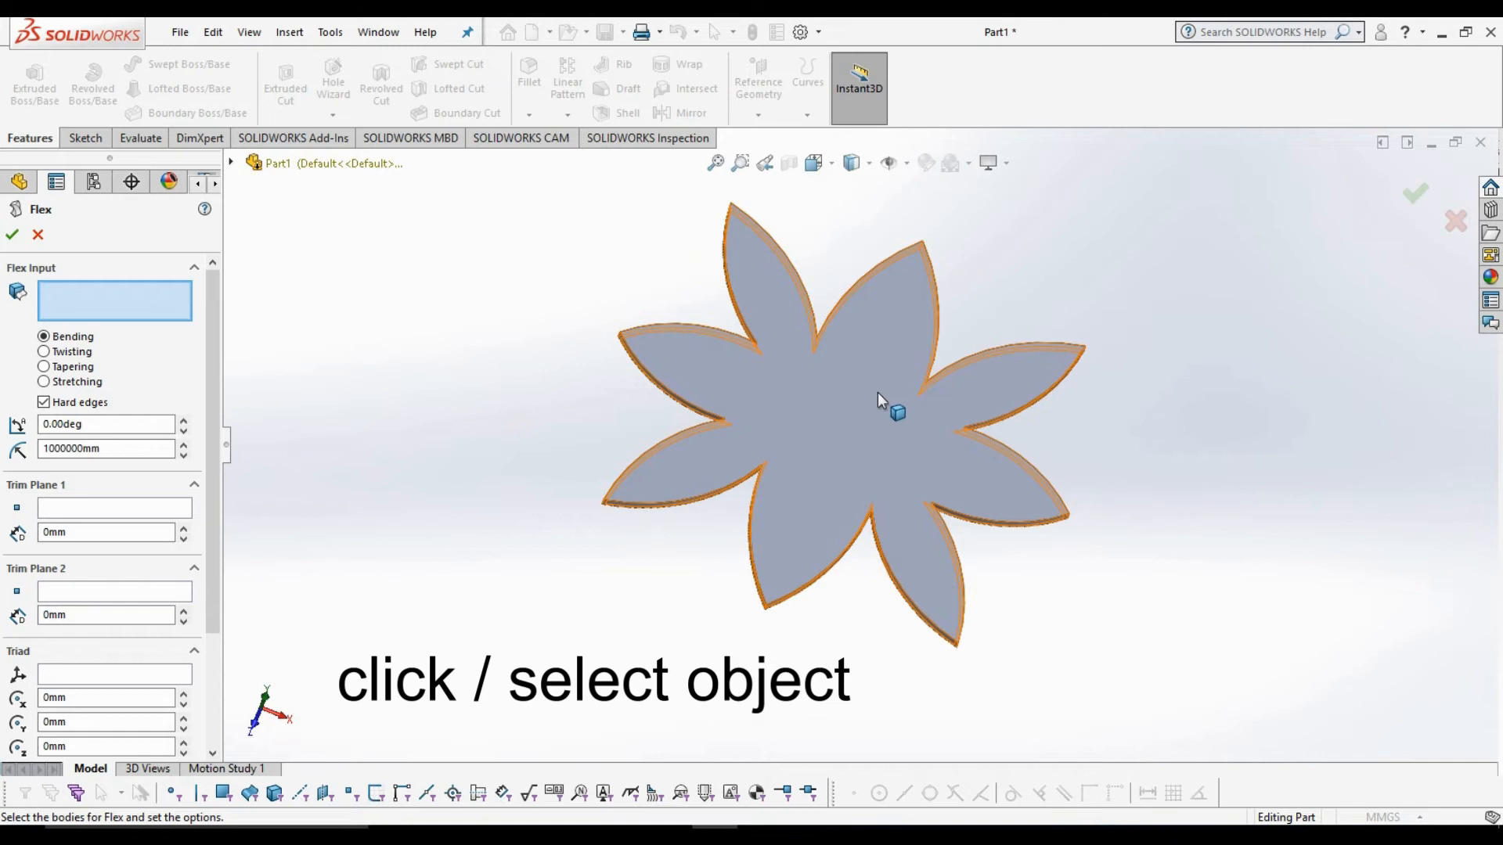
left_click(1128, 459)
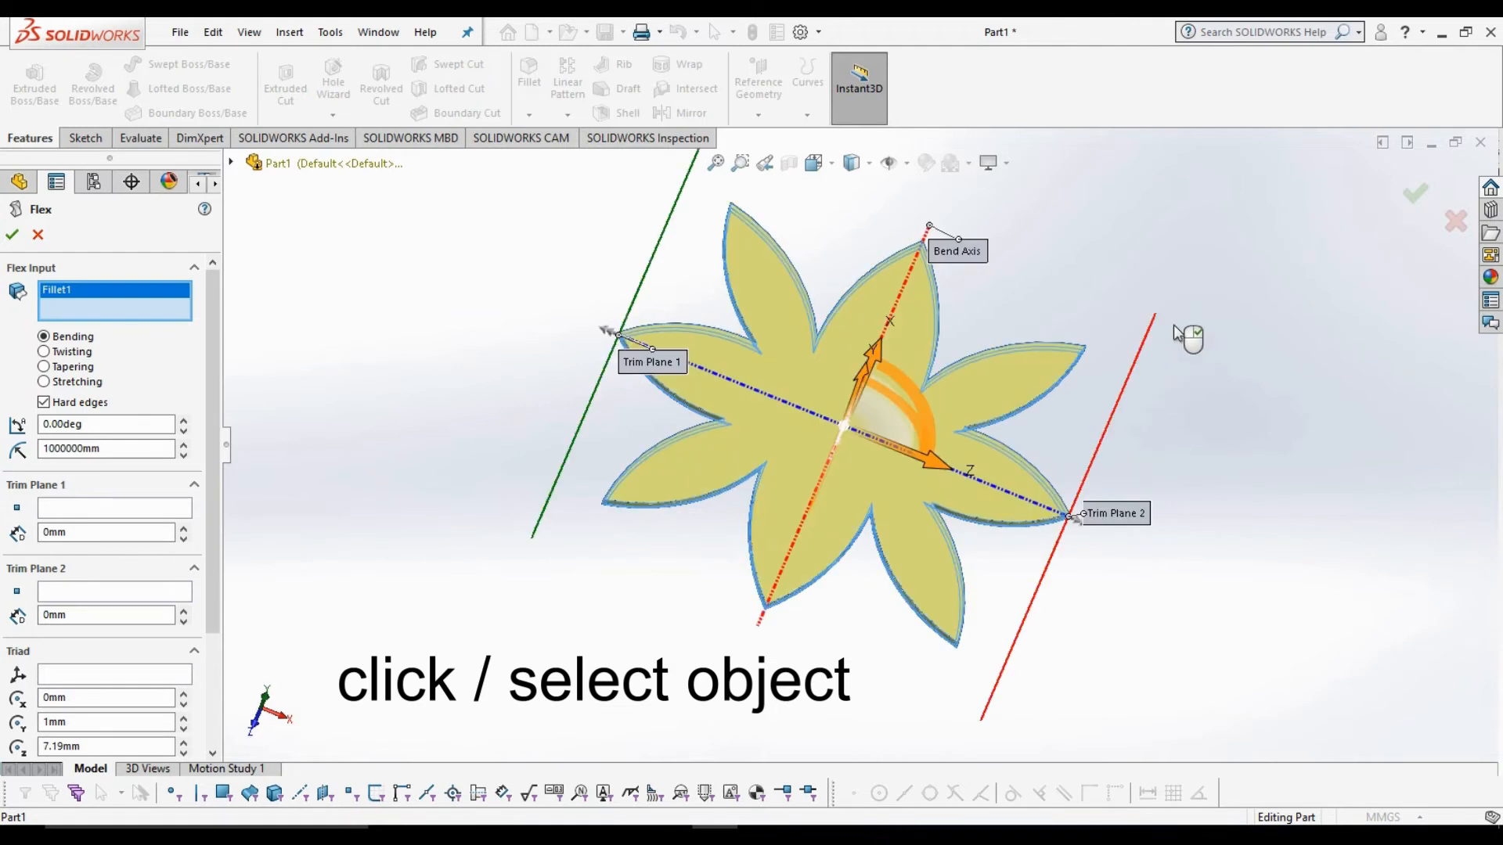
scroll(1119, 274, "down", 4)
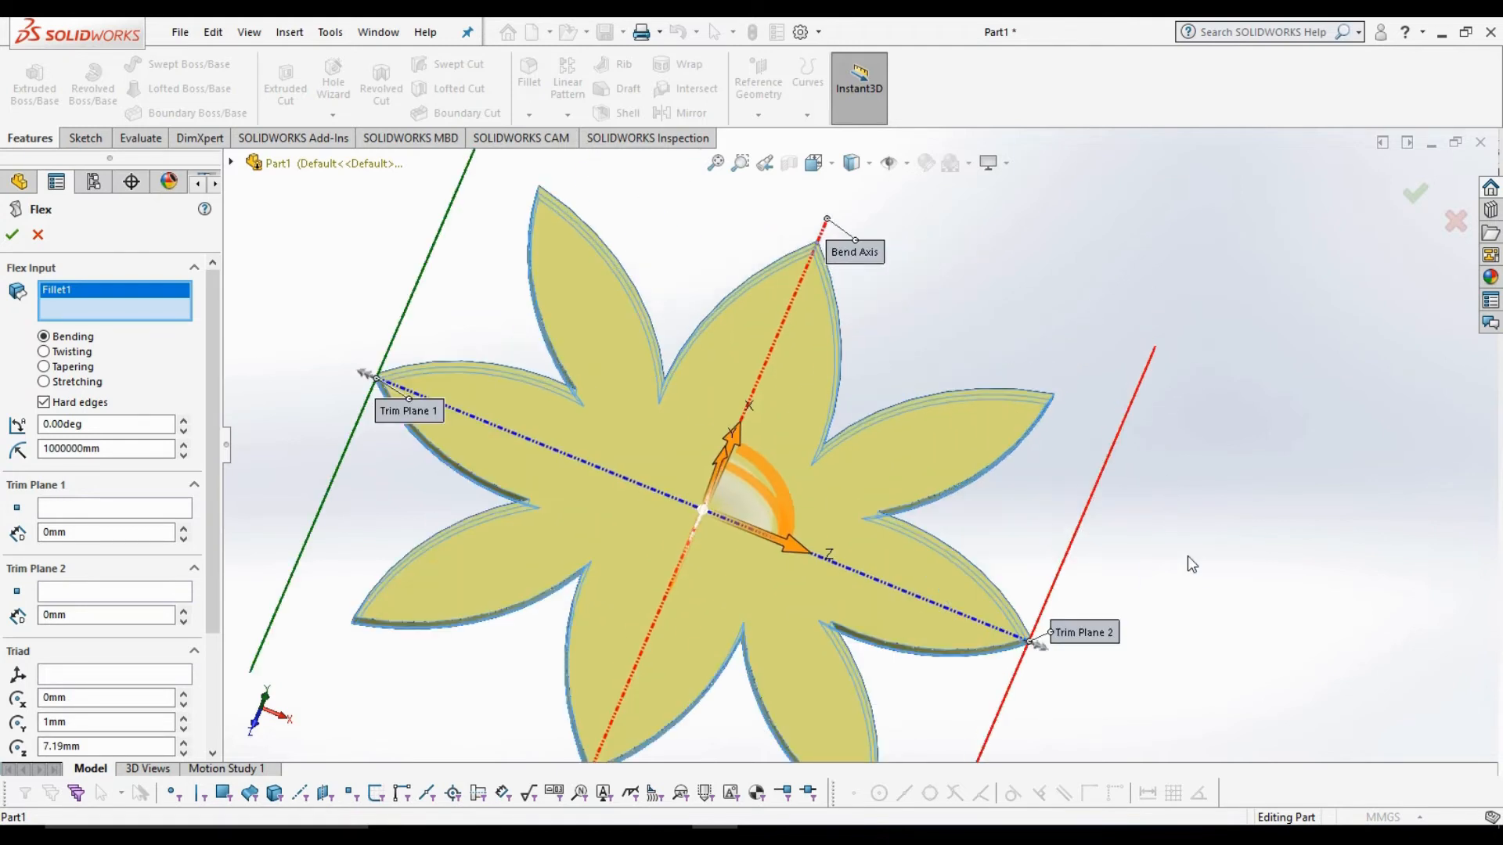
middle_click_drag(1211, 534, 1133, 451)
- Set the bending angle to -70° so the outer petals curl upward, and apply the first Flex feature
left_click(105, 424)
double_click(104, 423)
type("7")
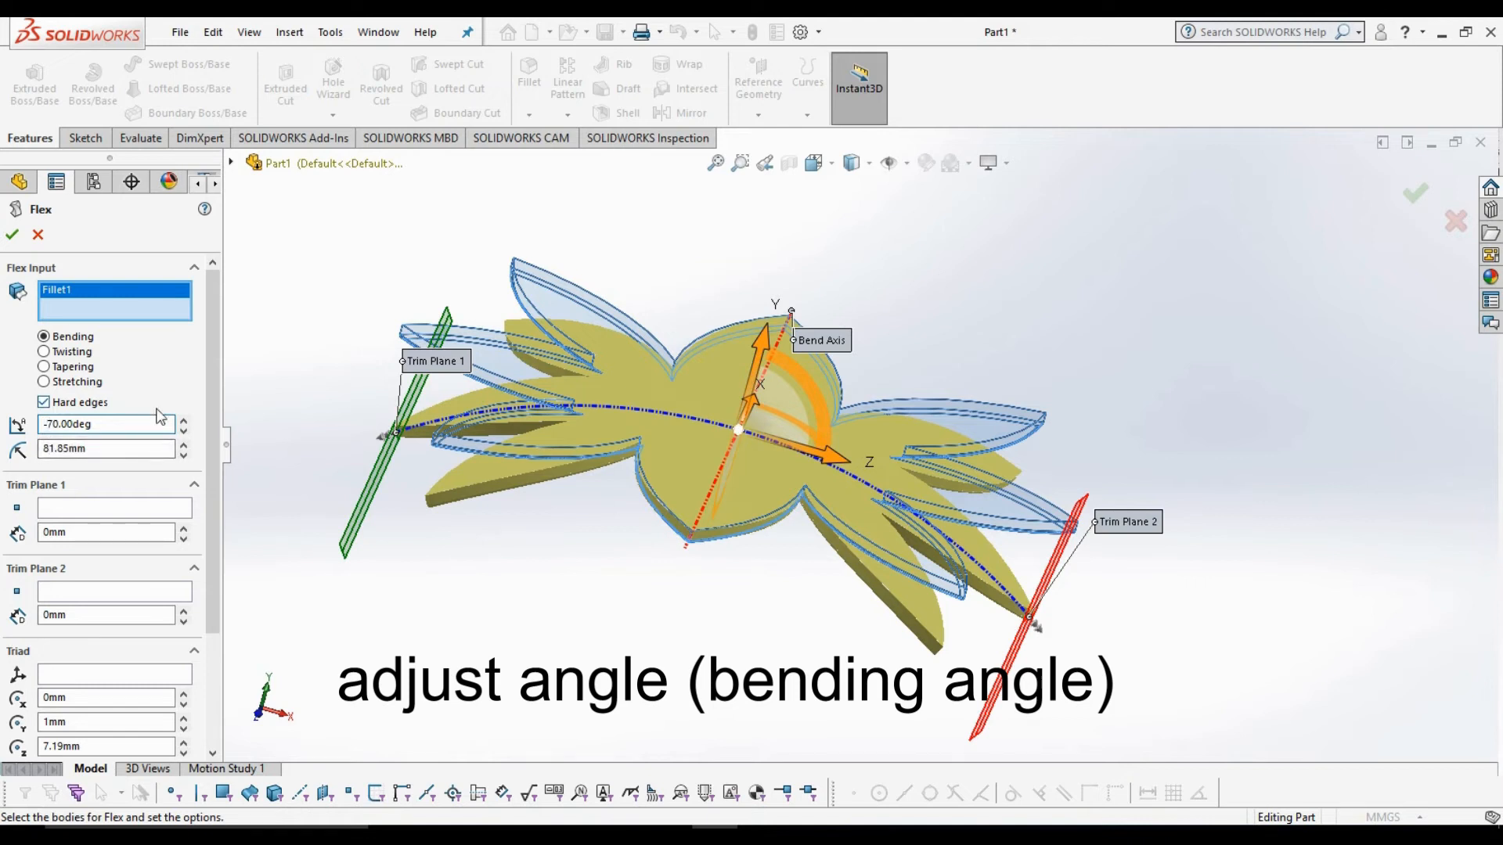
key("Return")
mouse_move(540, 607)
middle_mouse_down()
mouse_move(552, 541)
mouse_move(554, 587)
middle_mouse_up()
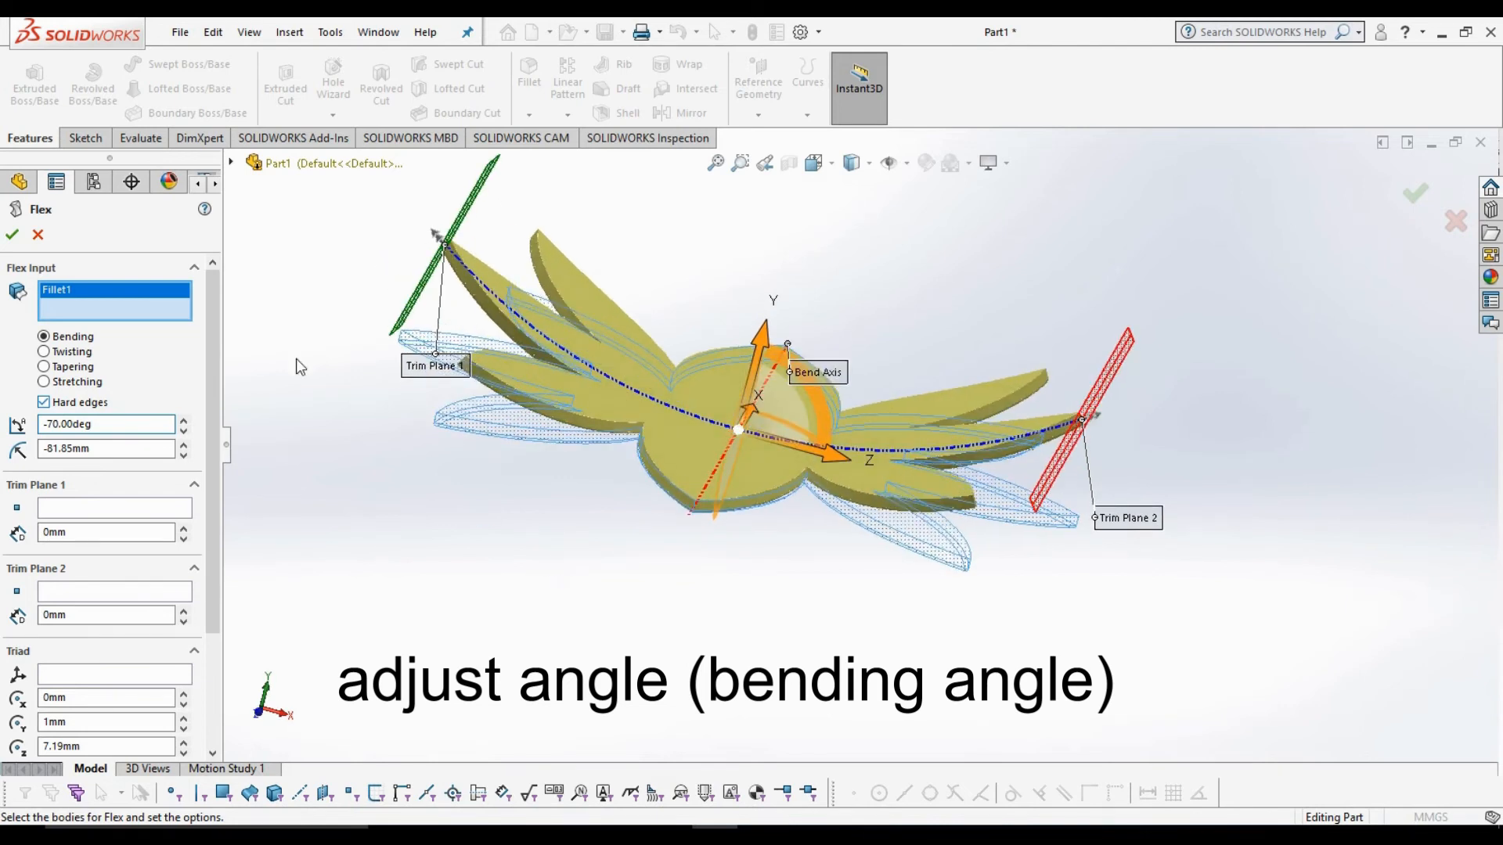
left_click(11, 236)
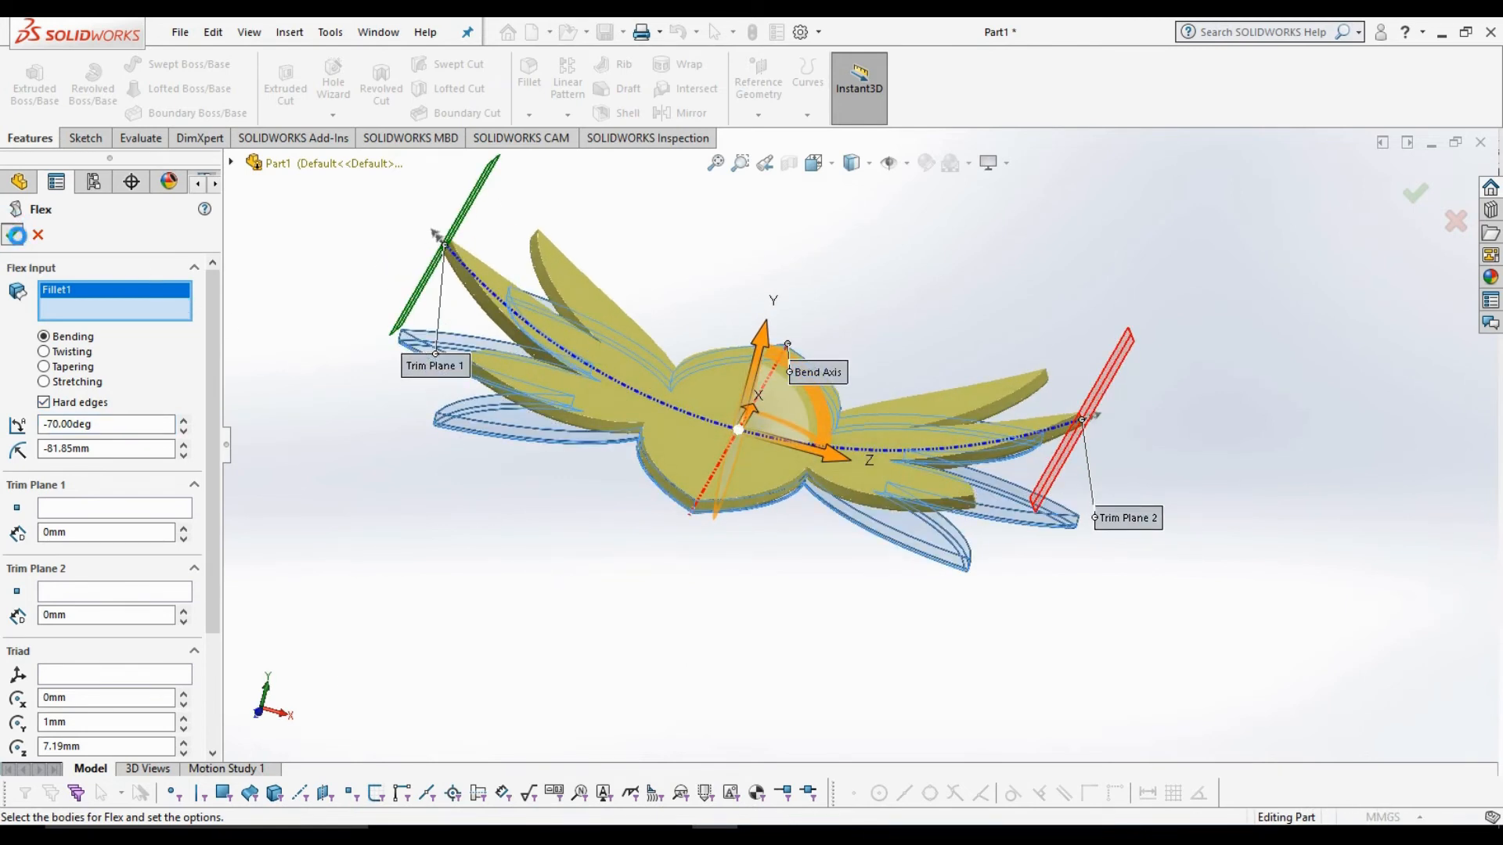
middle_click_drag(888, 307, 805, 345)
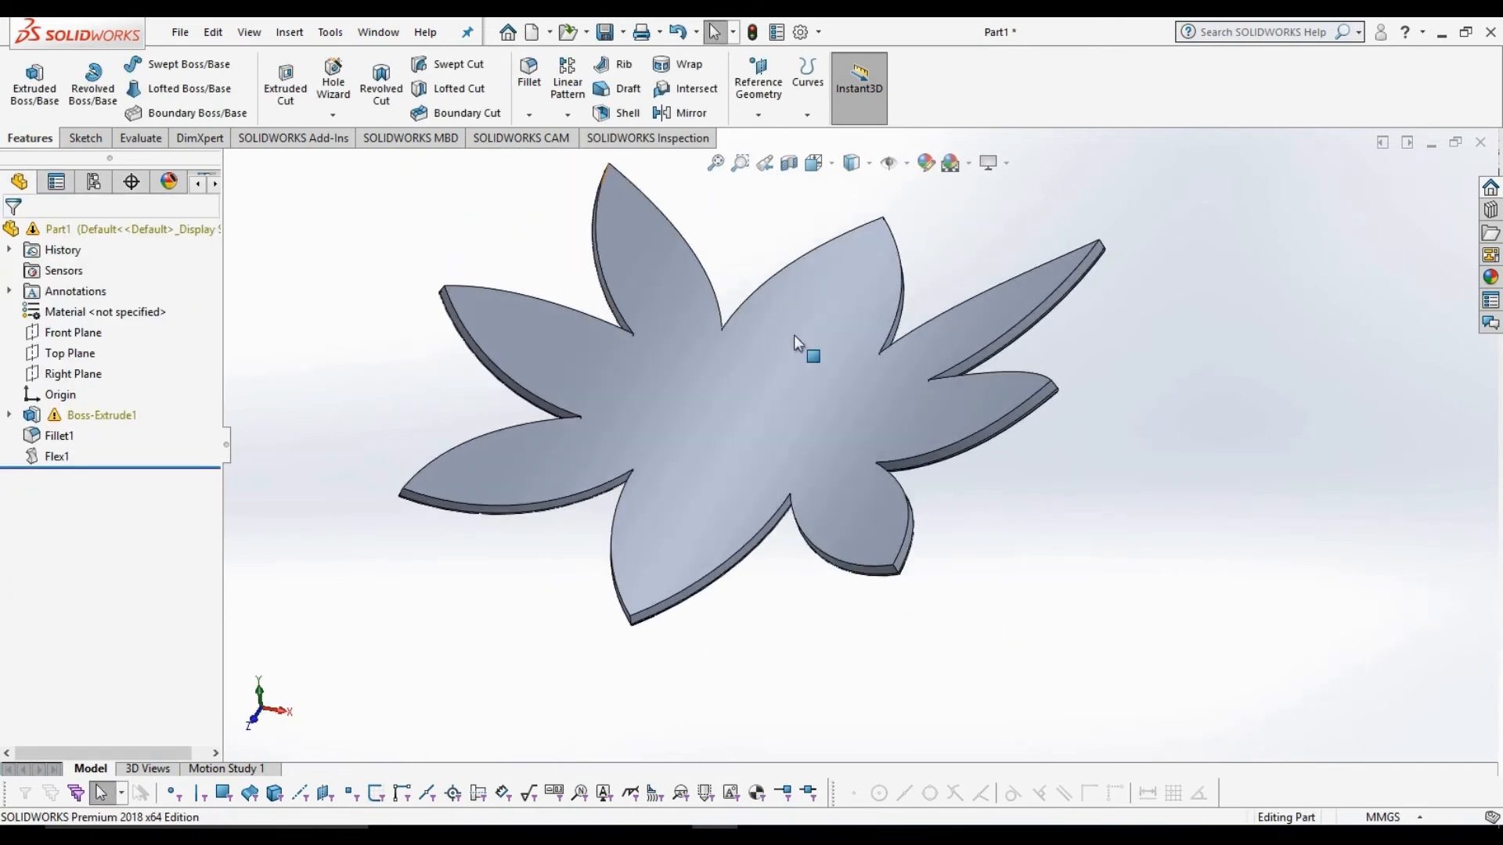
- Start a second Flex feature in Bending mode on the already bent flower body
left_click(296, 35)
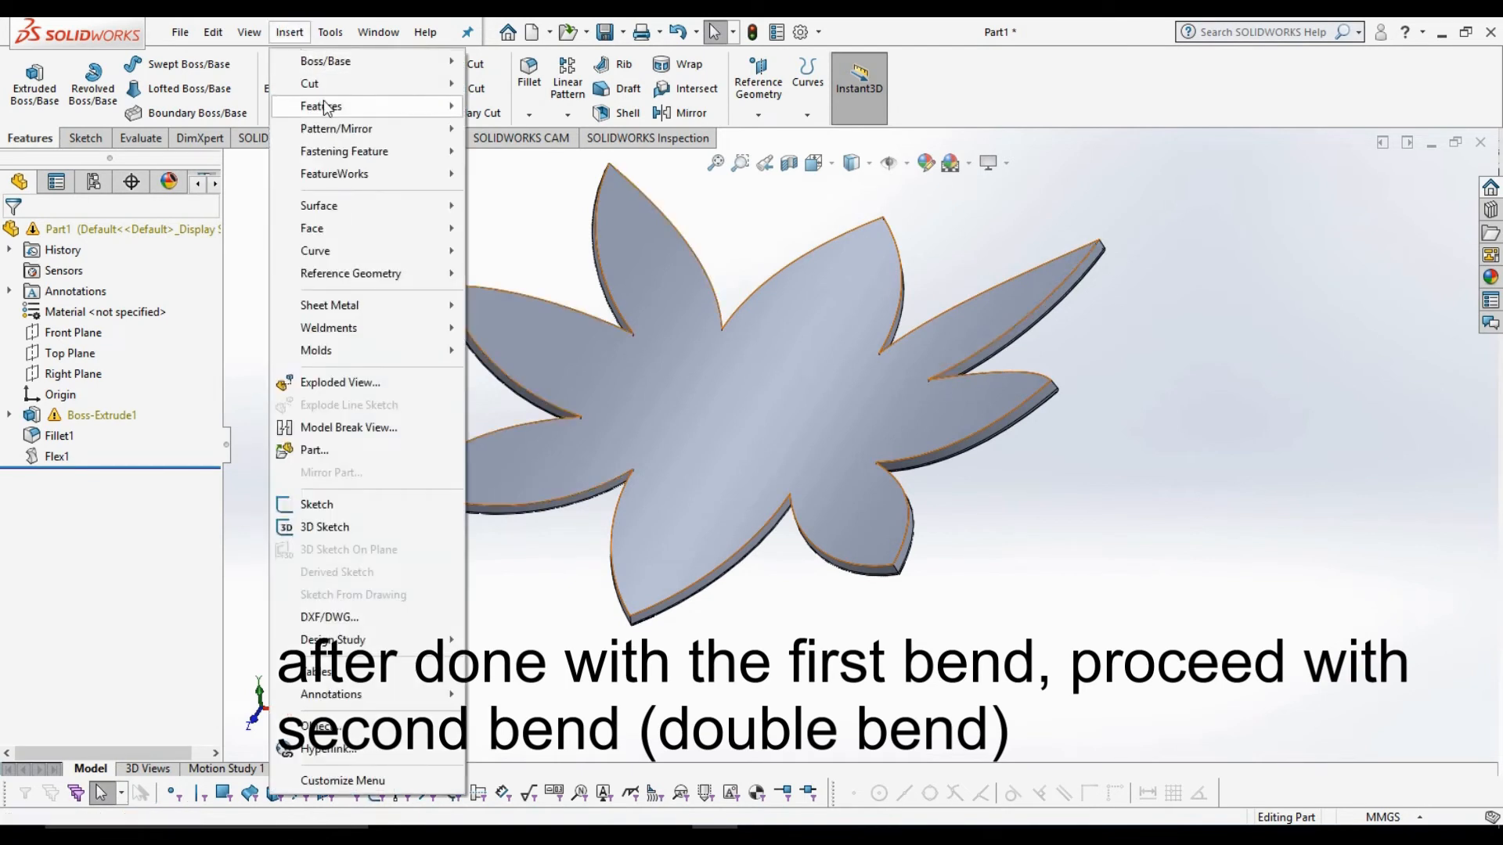
mouse_move(337, 106)
left_click(508, 441)
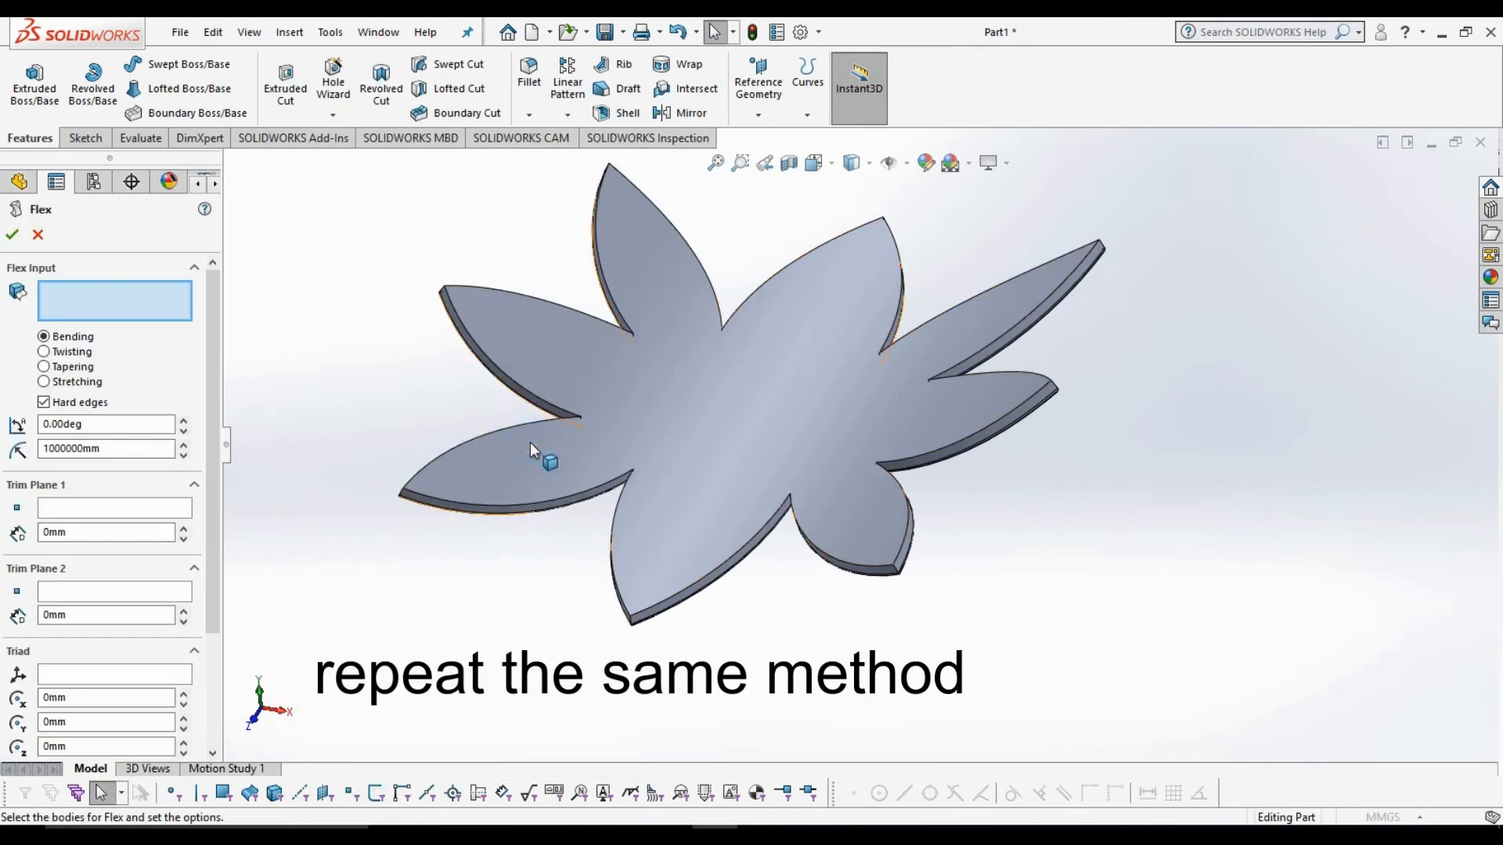
left_click(796, 398)
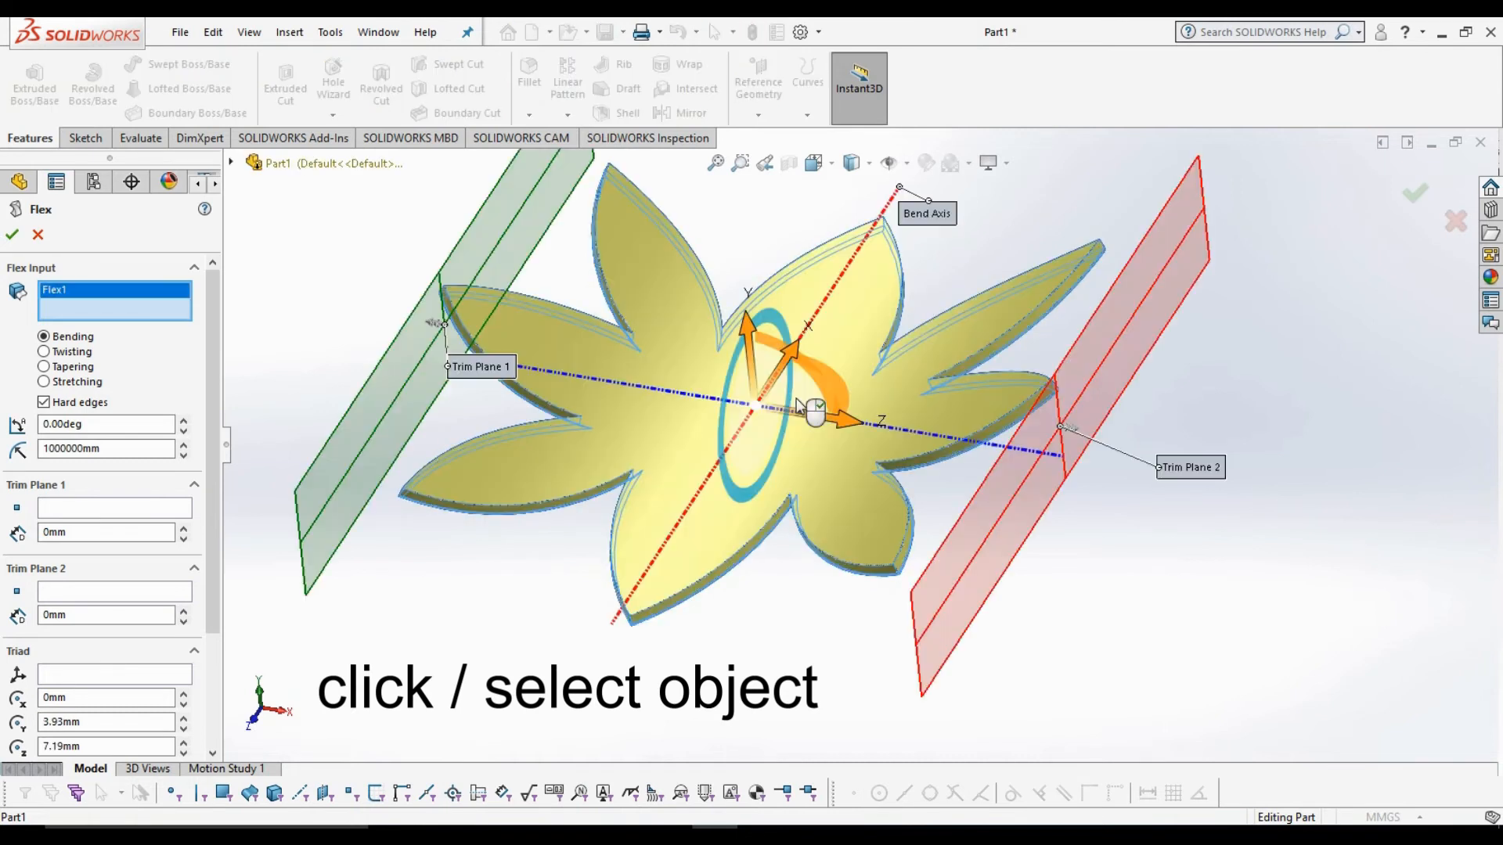
middle_click_drag(1186, 468, 929, 538)
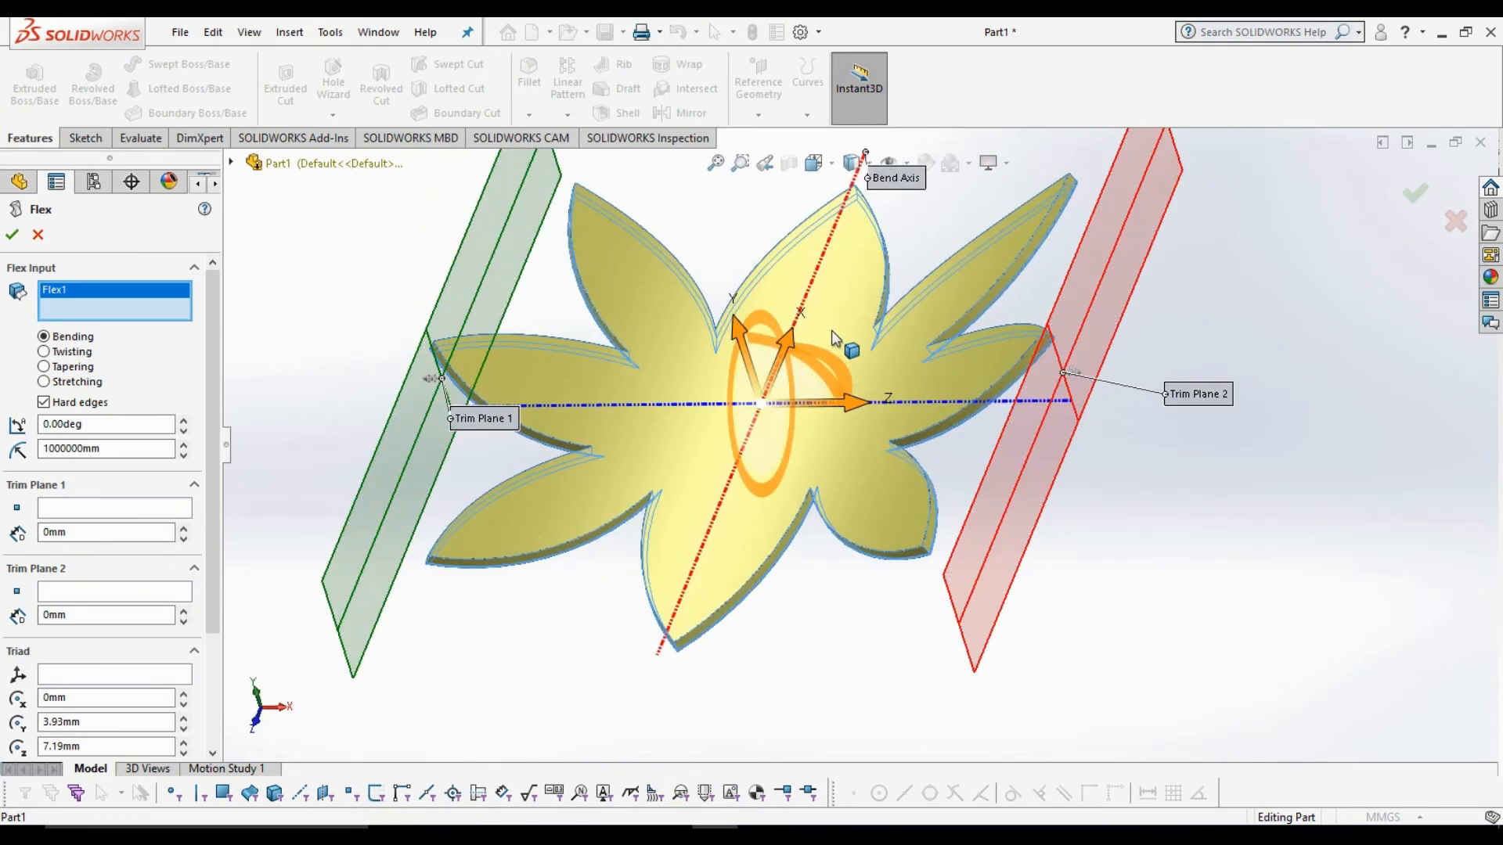
middle_click_drag(832, 330, 853, 281)
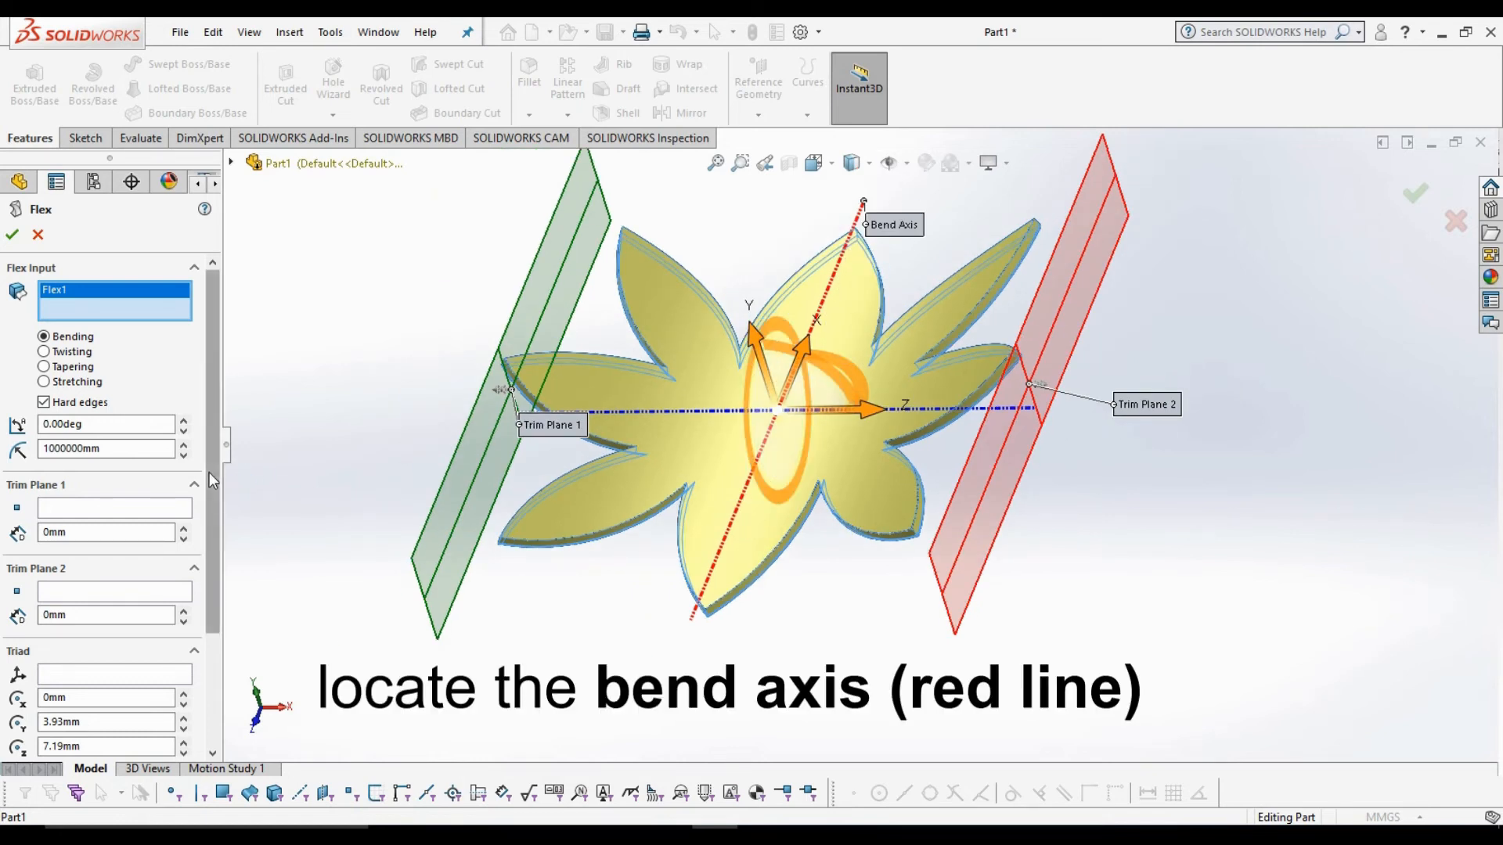
left_click_drag(209, 472, 199, 615)
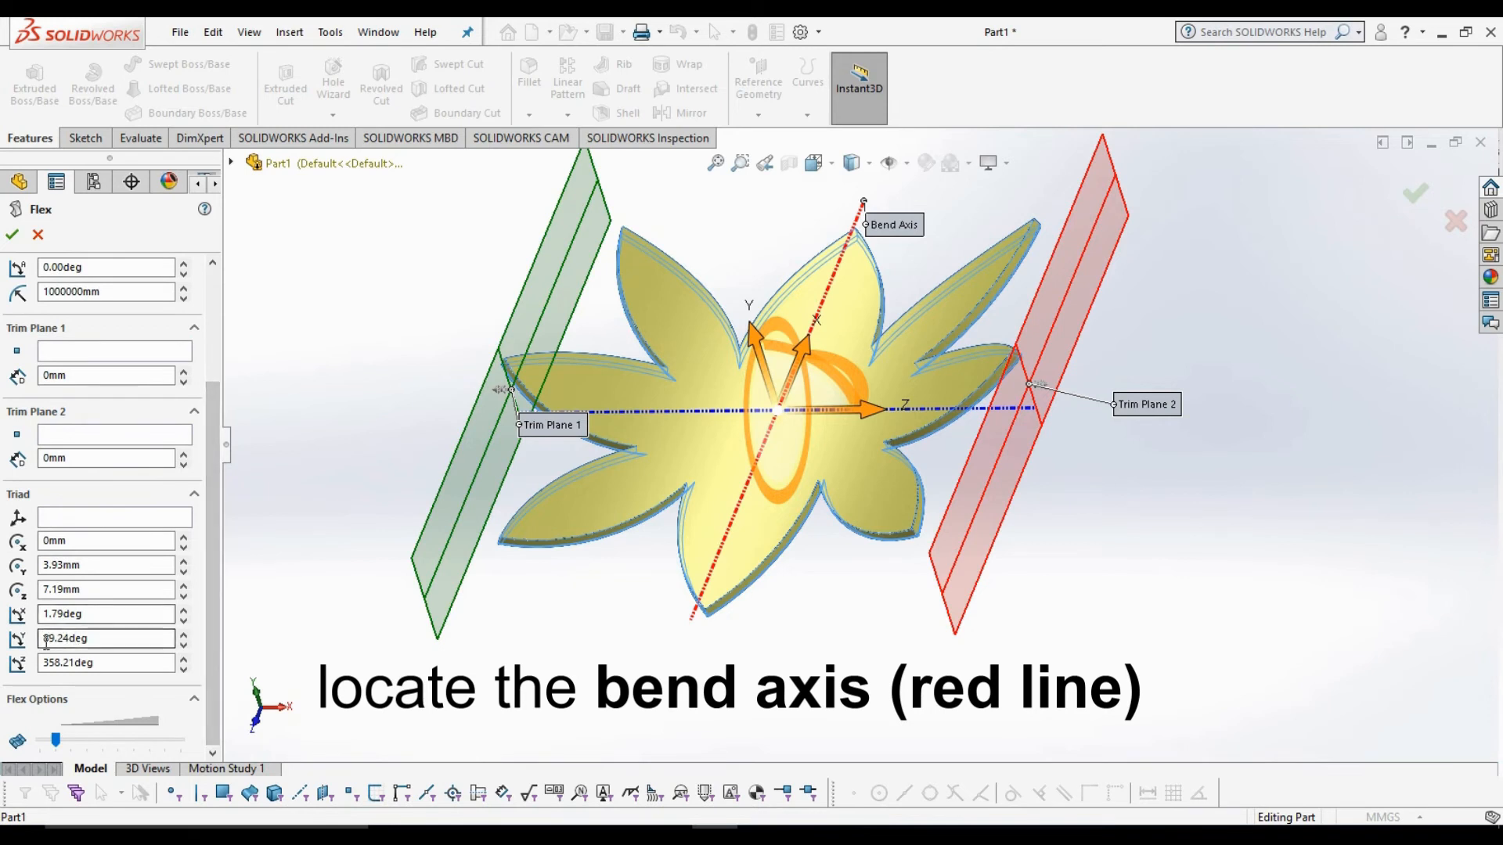
- Rotate the bend axis by stepping the triad's Y rotation angle up to 102.24°
left_click(183, 634)
left_click(183, 635)
left_click(183, 634)
left_click(183, 634)
left_click(183, 635)
left_click(184, 635)
left_click(183, 634)
left_click(183, 635)
left_click(184, 635)
left_click(183, 635)
left_click(184, 635)
left_click(183, 635)
left_click(183, 635)
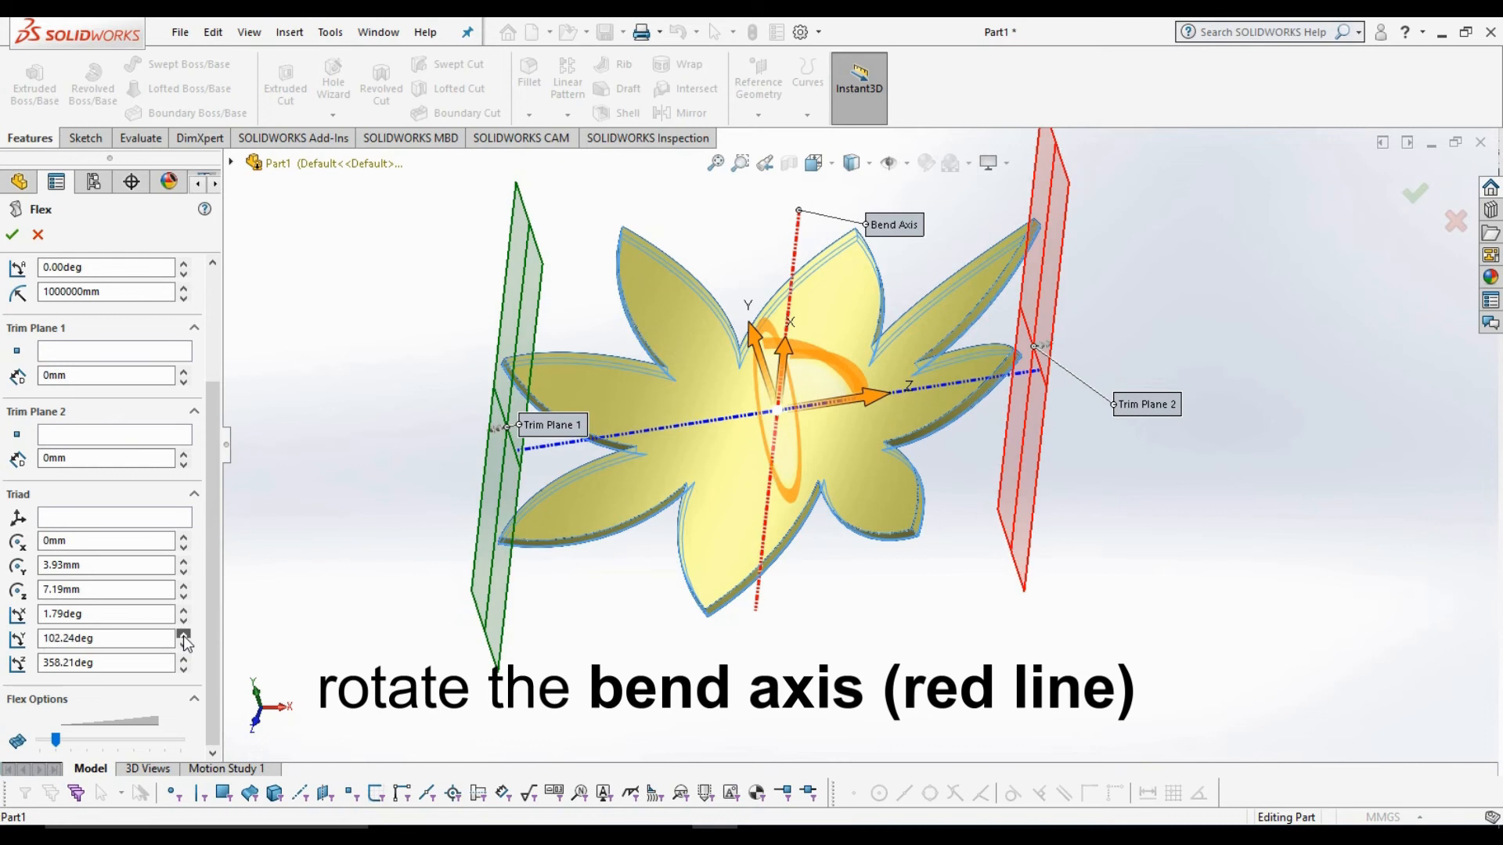
- Set the triad's Y rotation angle to 180° to turn the bend axis across the first bend
double_click(106, 638)
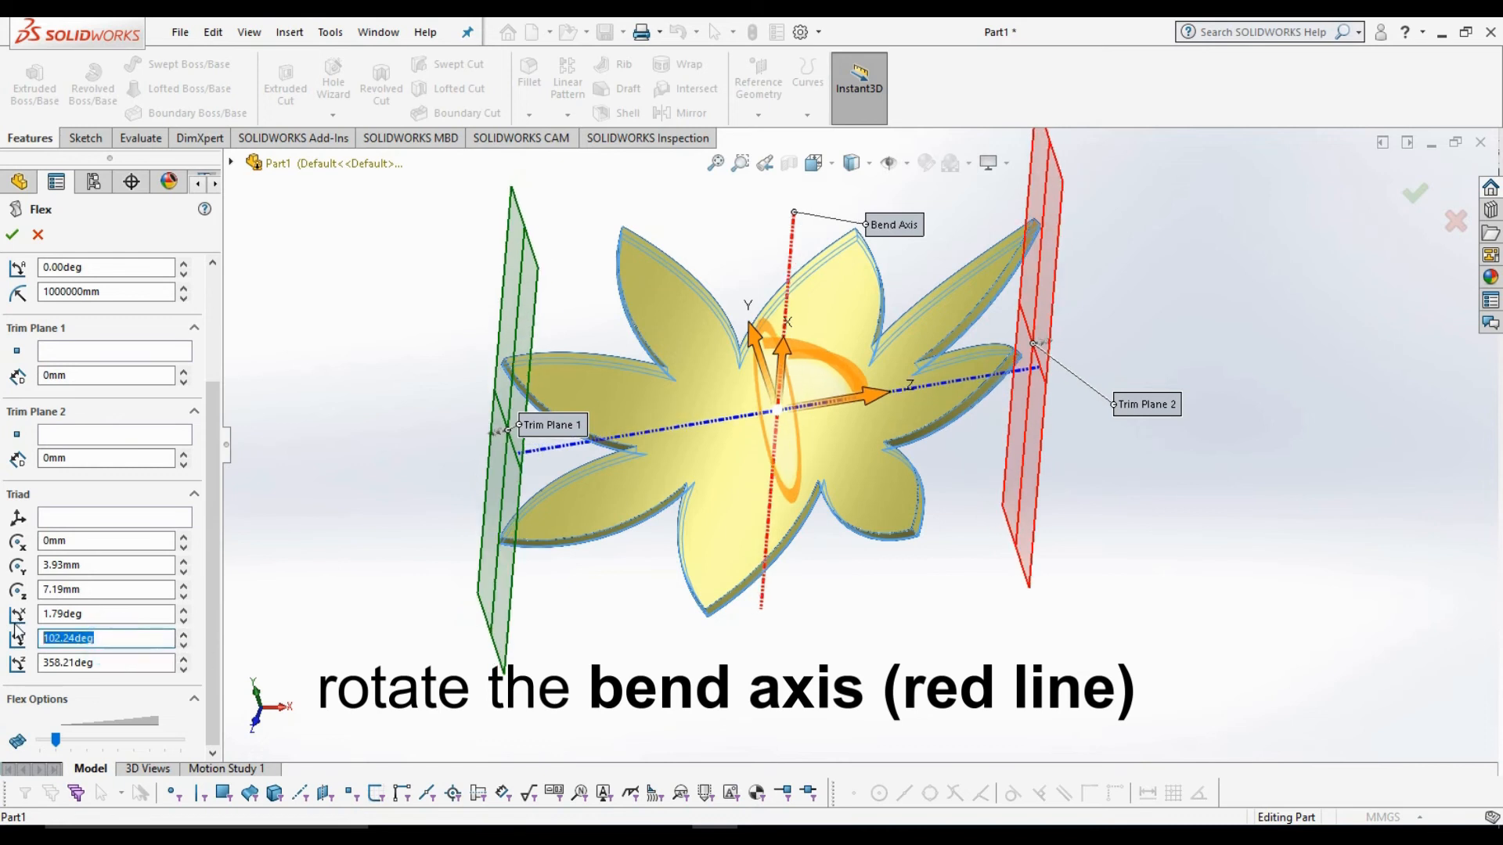
type("1")
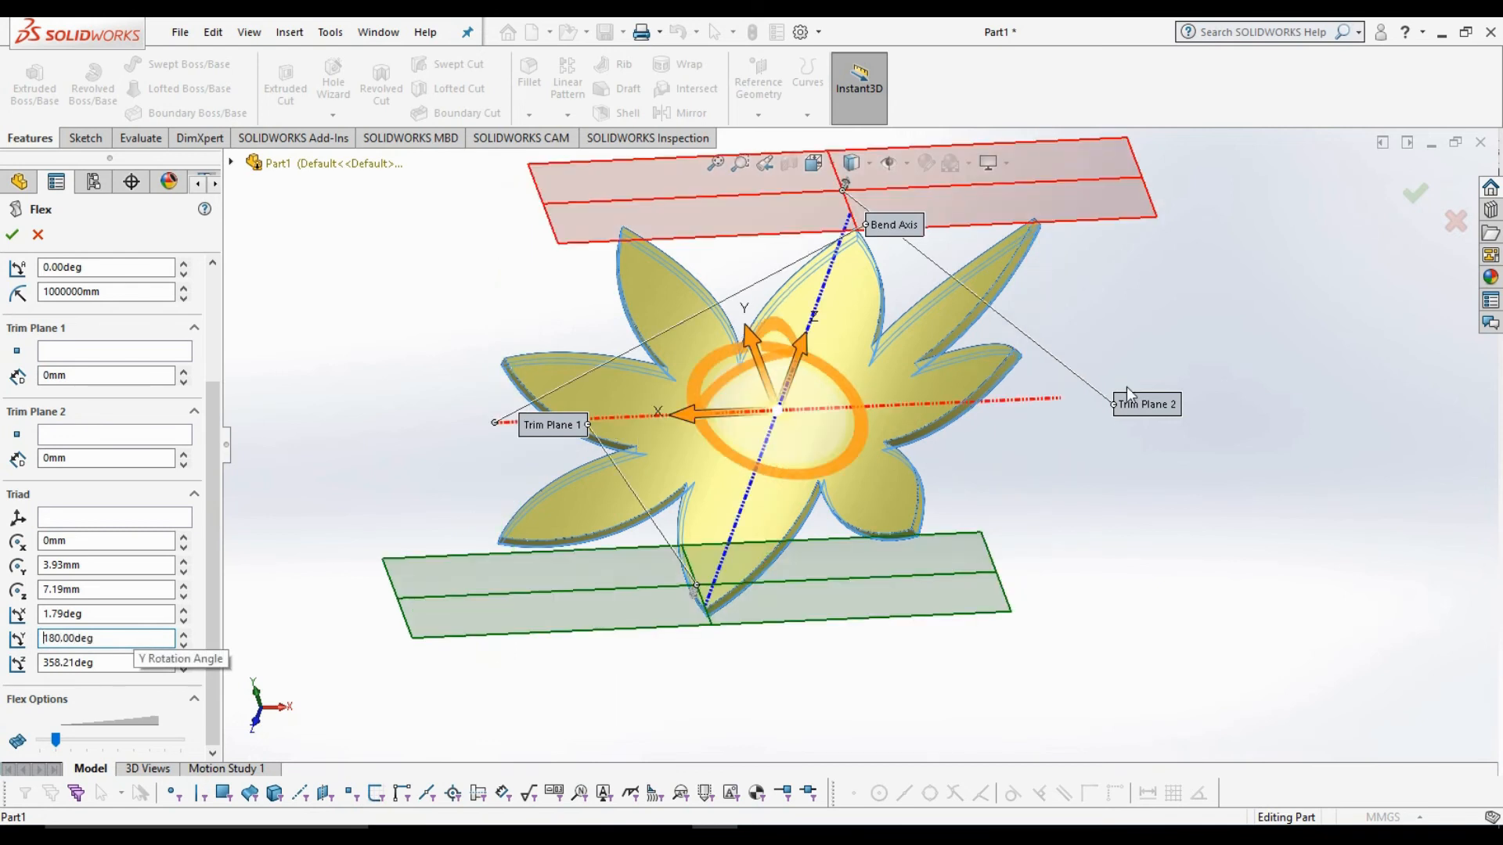
scroll(1100, 431, "up", 1)
middle_click_drag(1066, 602, 1045, 580)
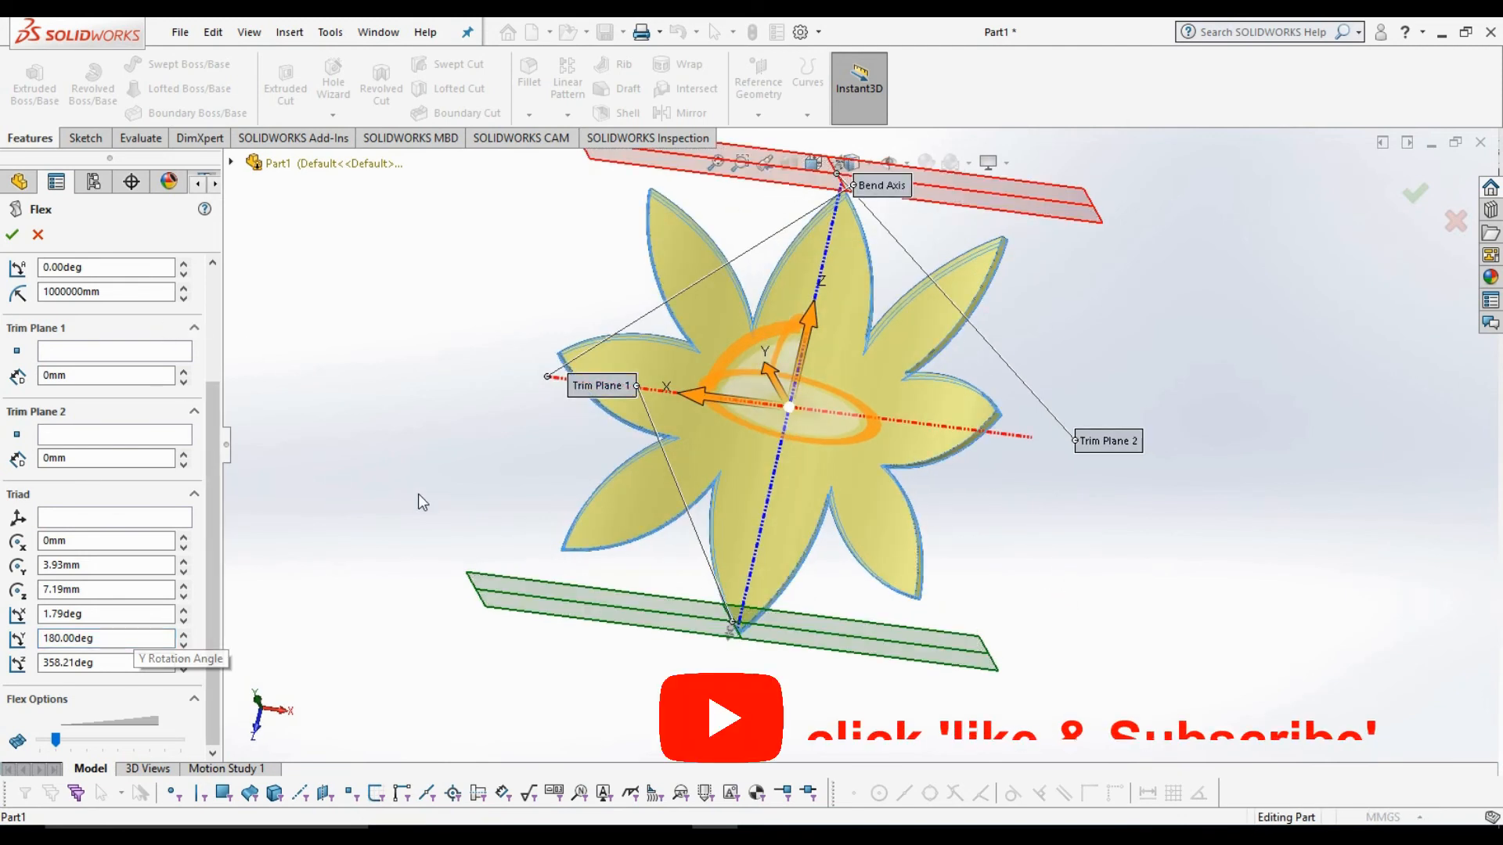
- Set the second bend's angle to -70° so the remaining petals curl upward, and apply the Flex feature
left_click_drag(212, 486, 201, 345)
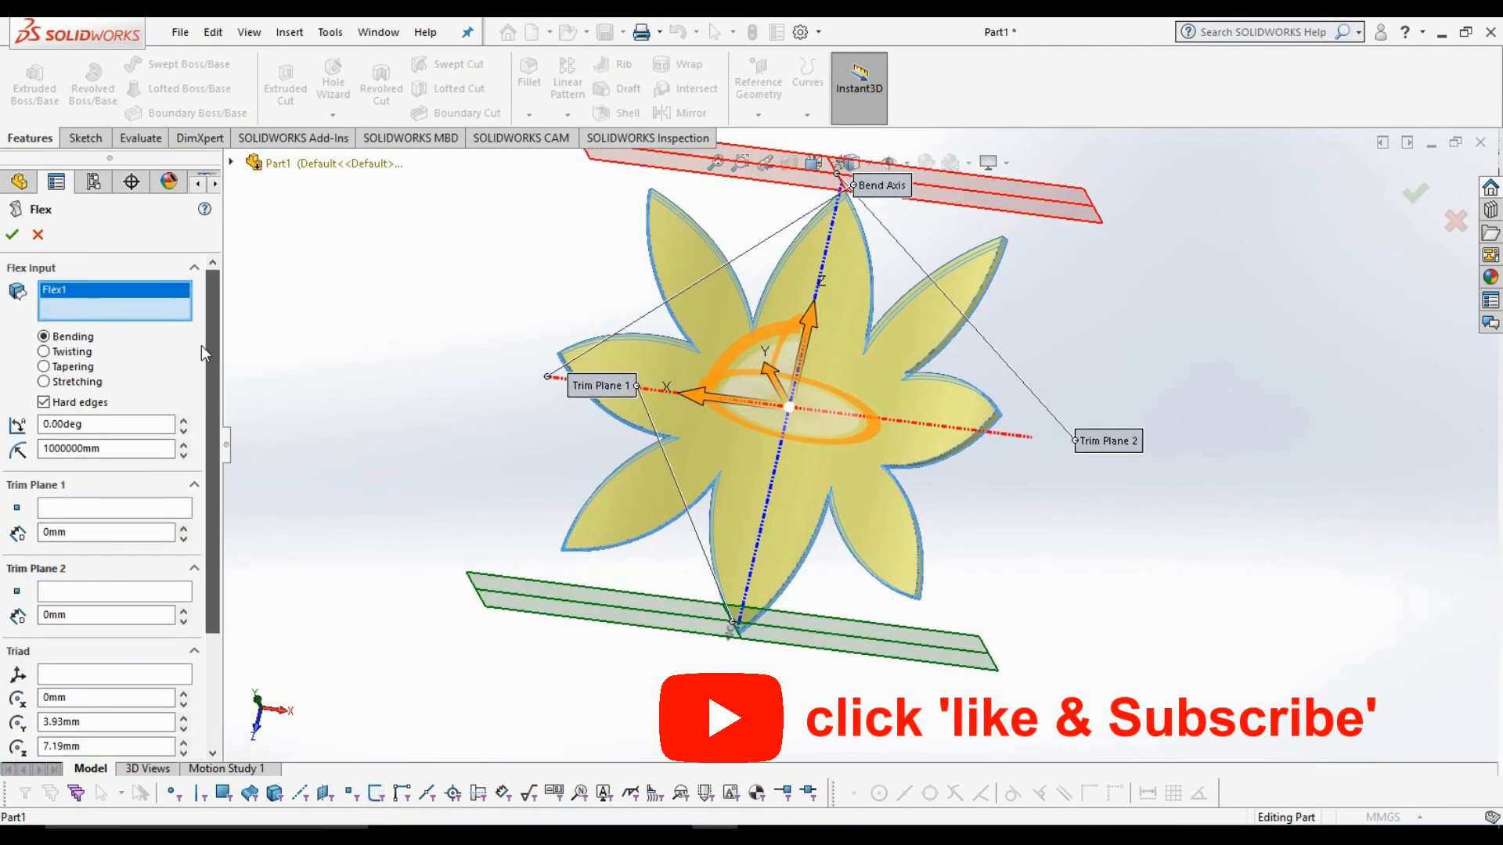
left_click_drag(92, 427, 3, 411)
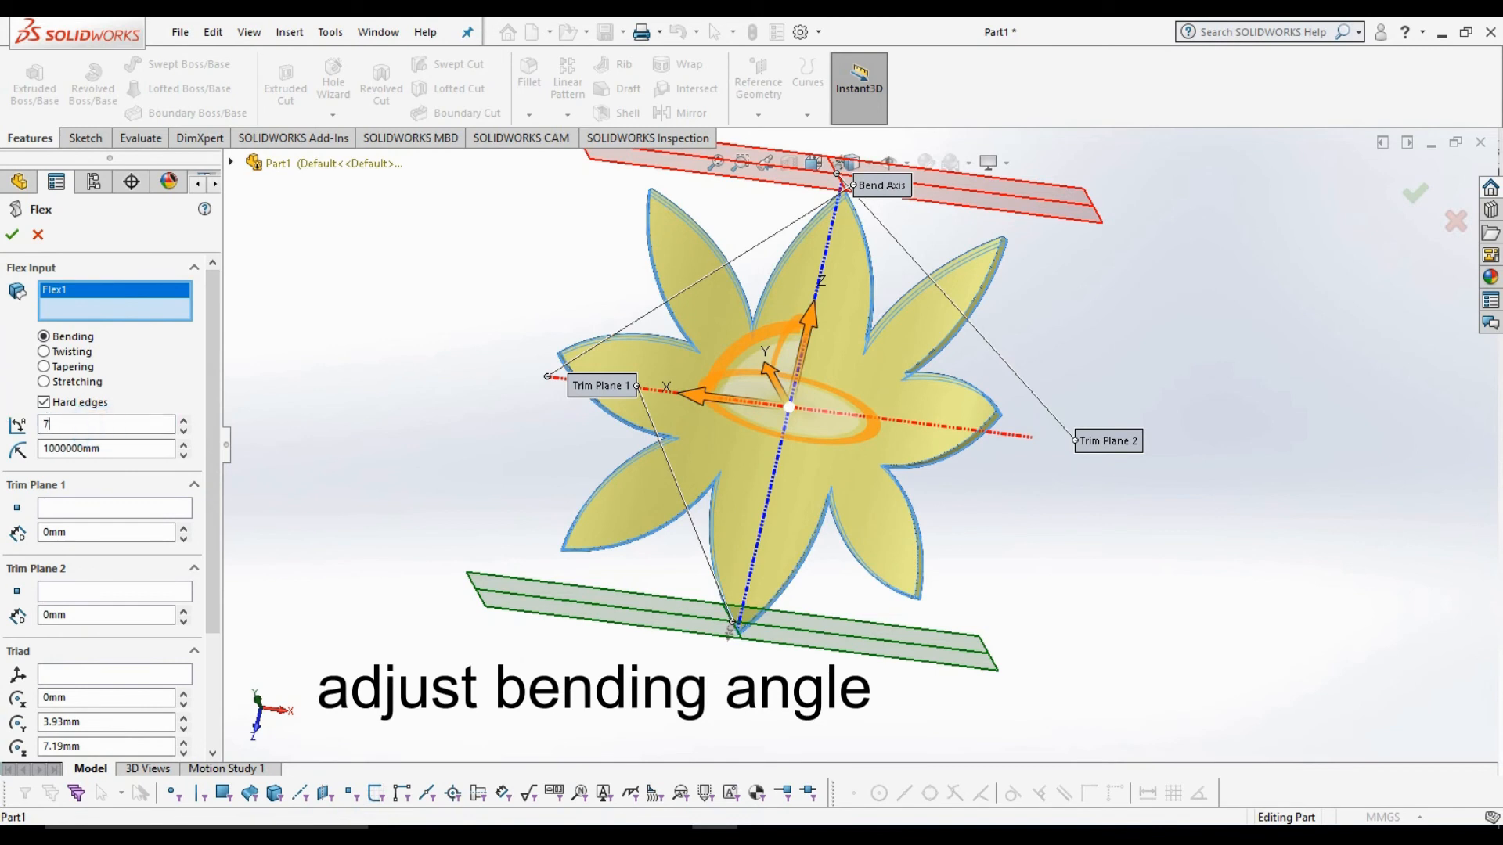
type("70")
key("Return")
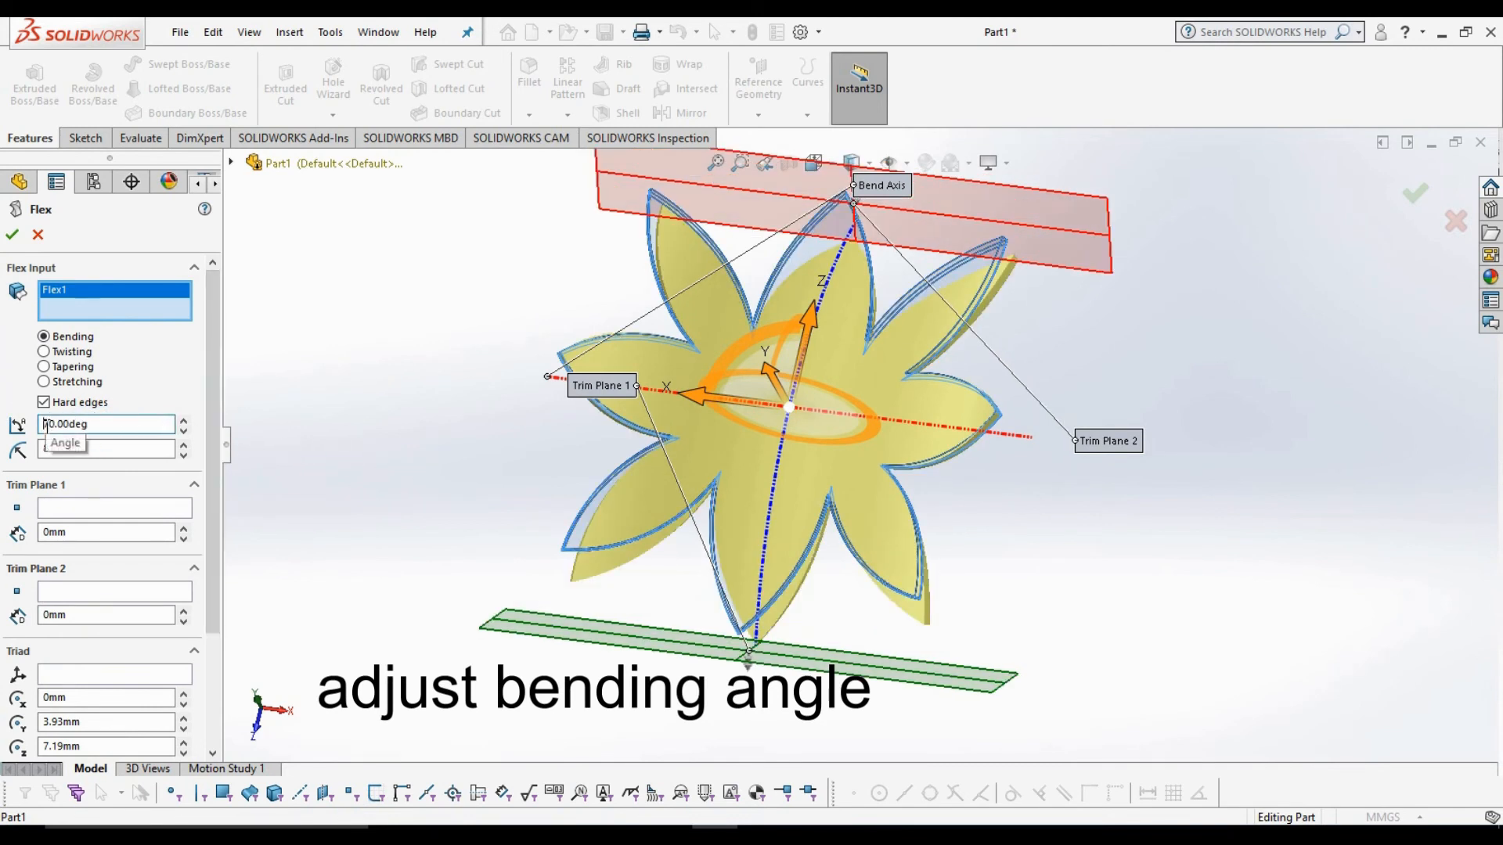
key("Return")
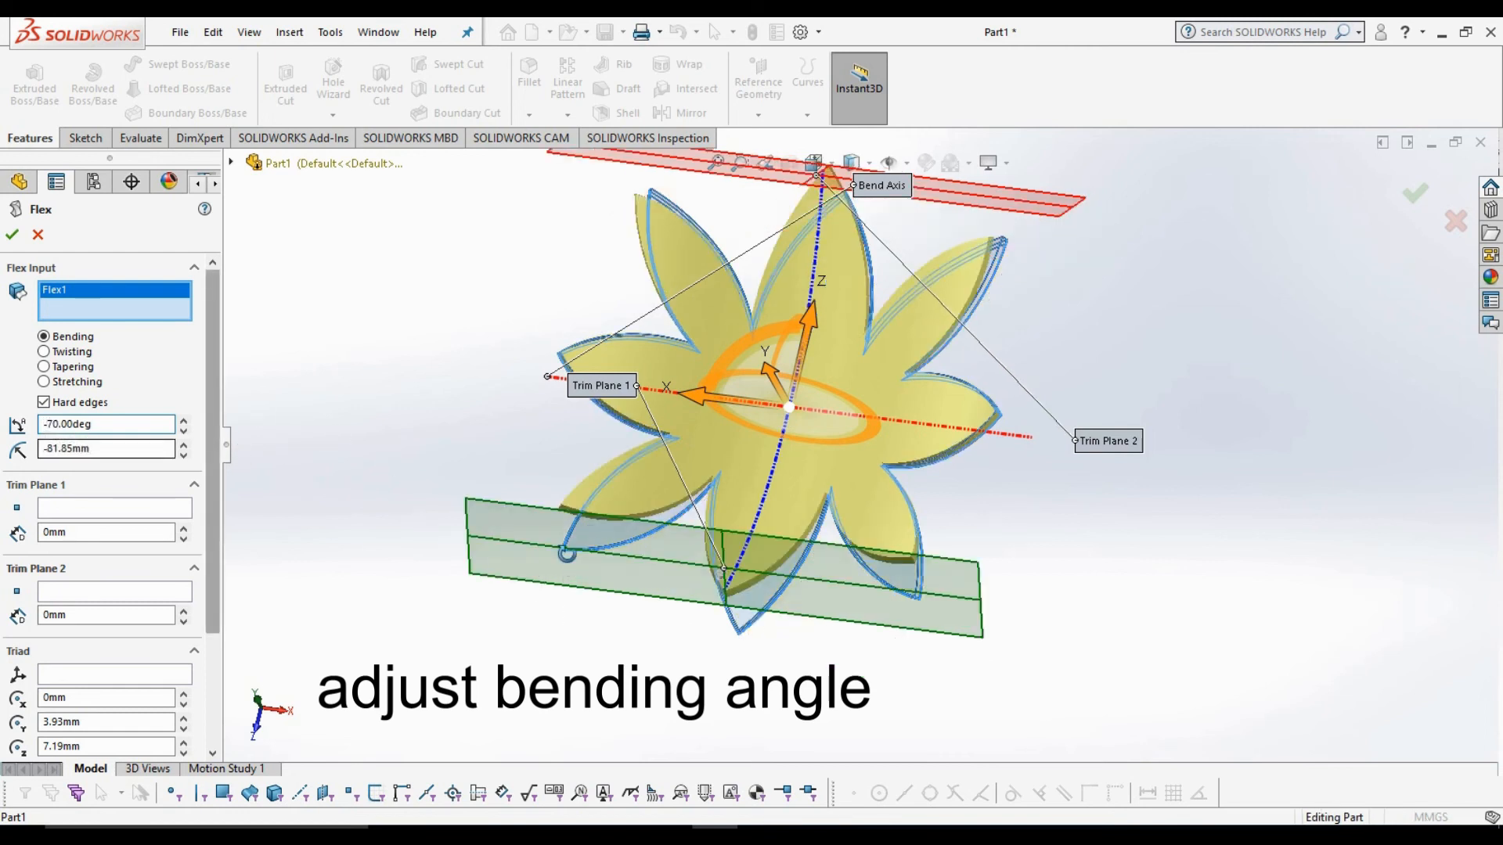
middle_click_drag(570, 552, 573, 534)
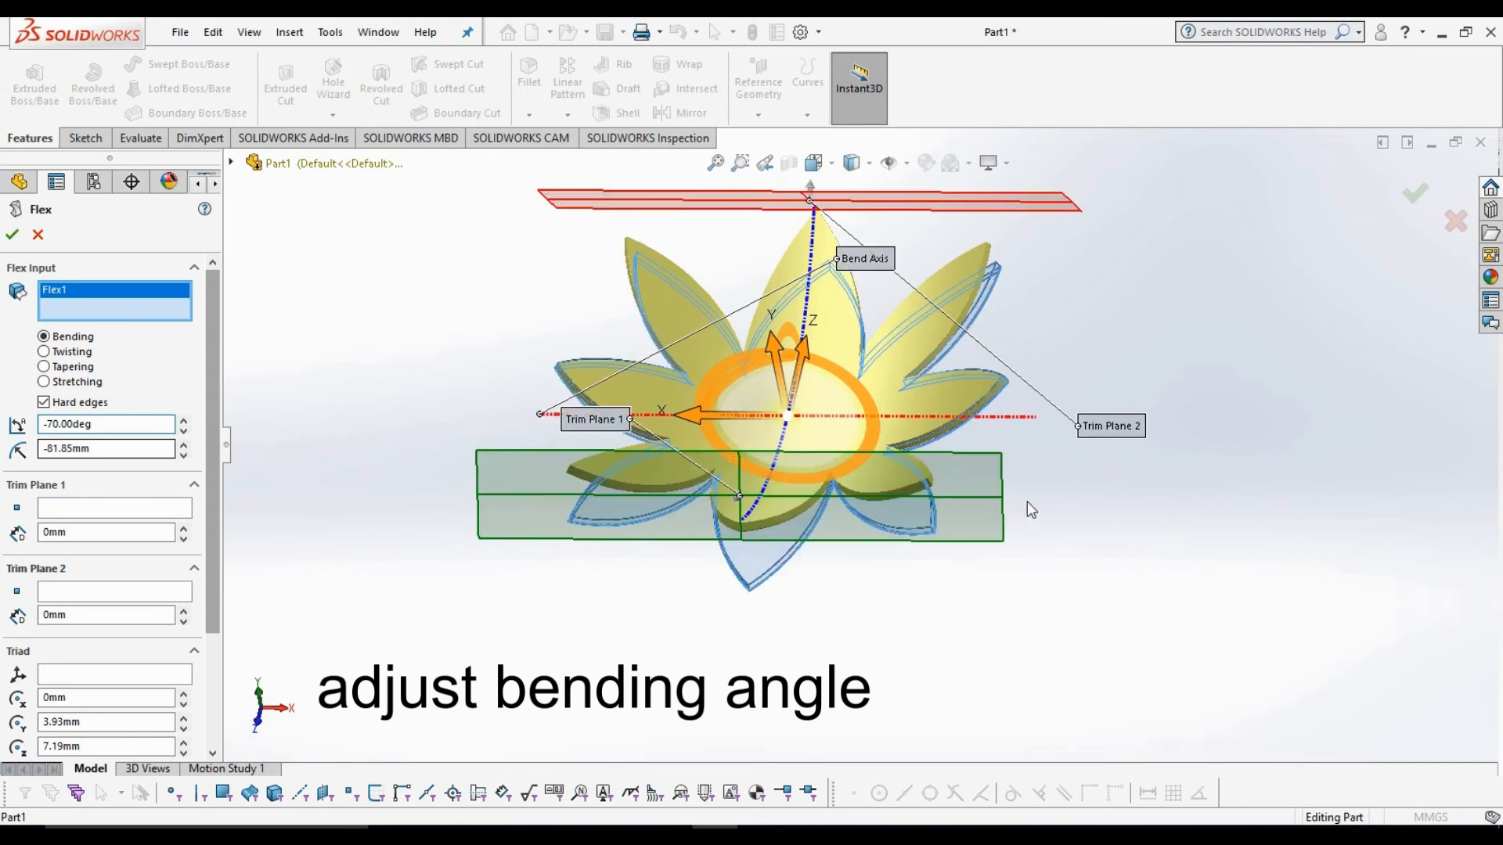
middle_click_drag(1067, 501, 1057, 493)
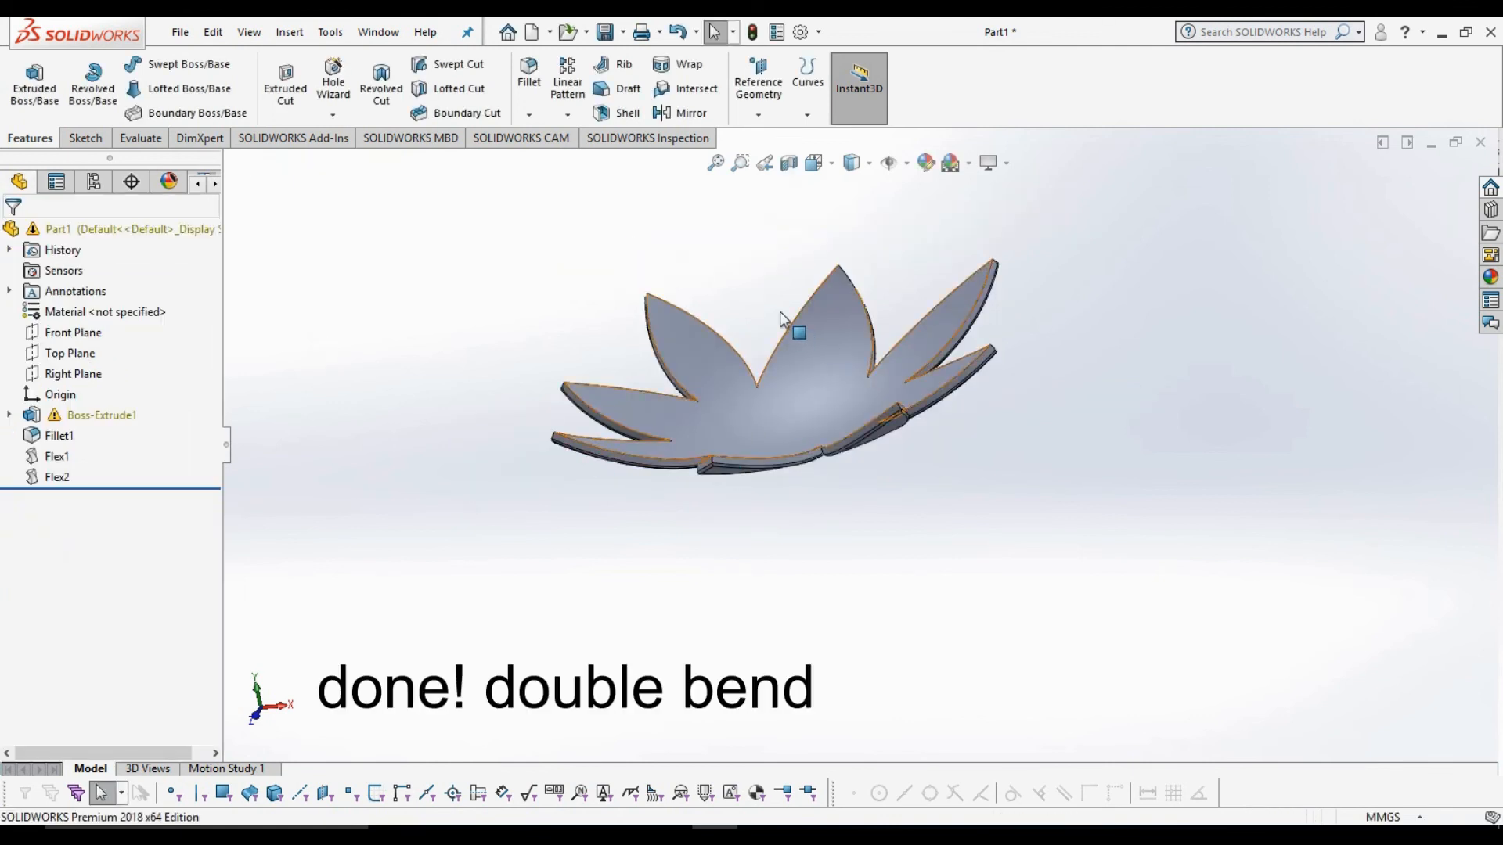
scroll(758, 297, "down", 2)
middle_click_drag(892, 345, 924, 512)
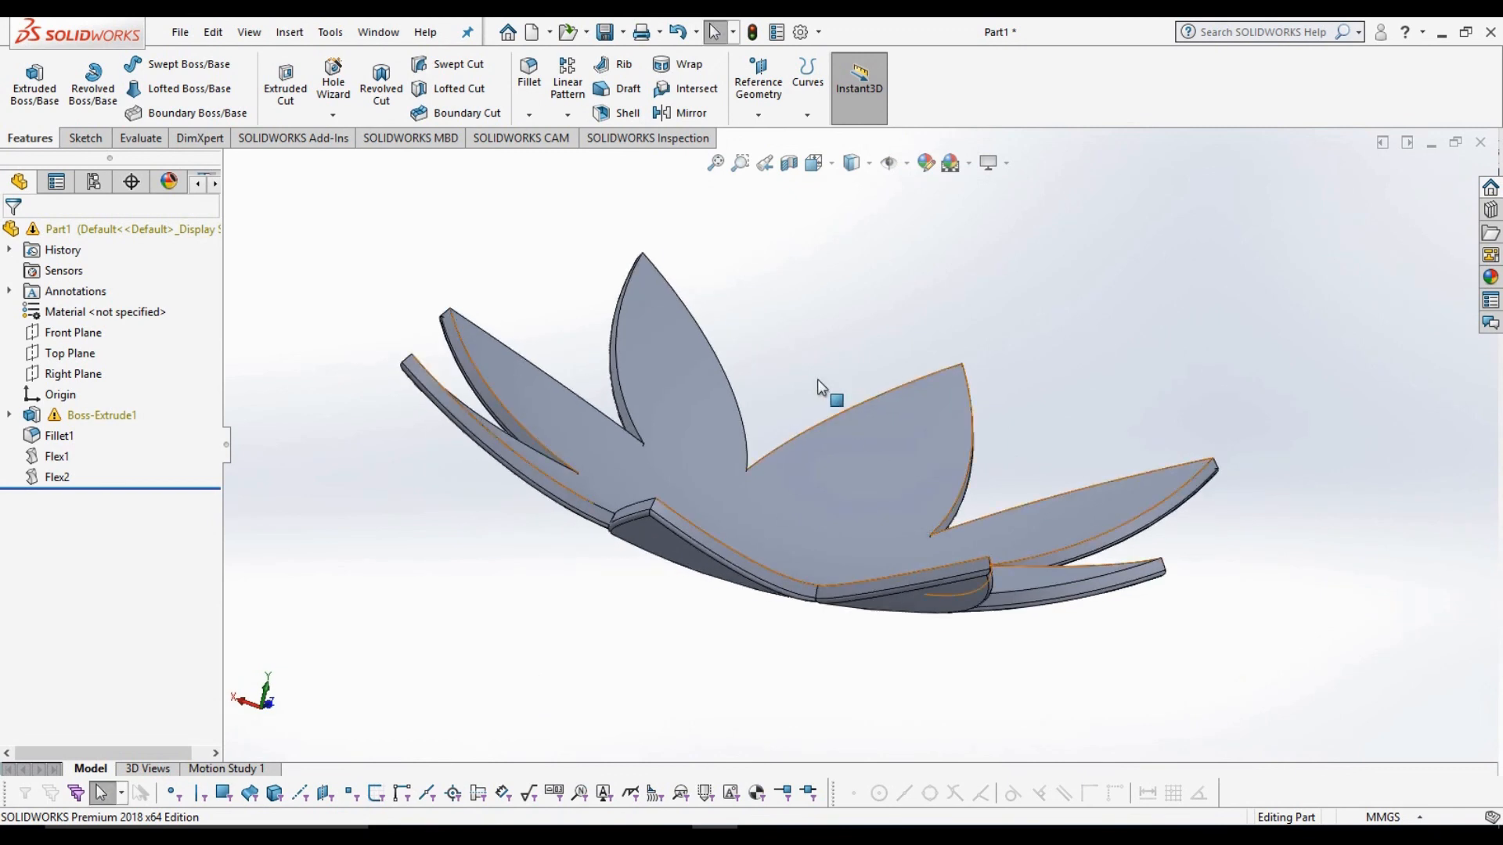